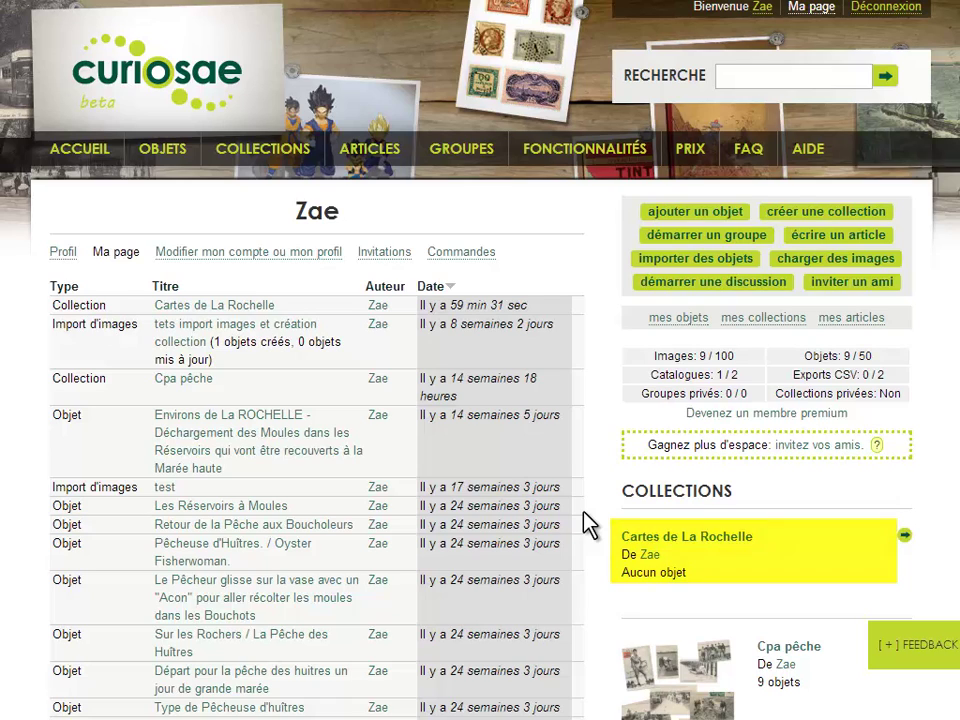
- Start adding a new object and consult the help for editing an object
left_click(671, 214)
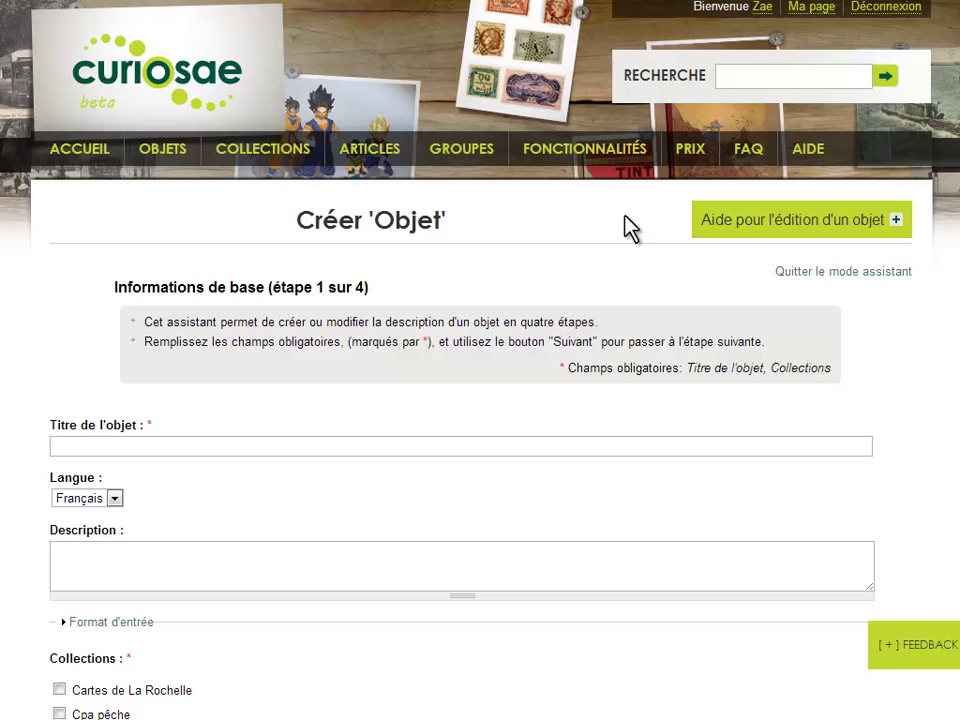
scroll(750, 132, "down", 3)
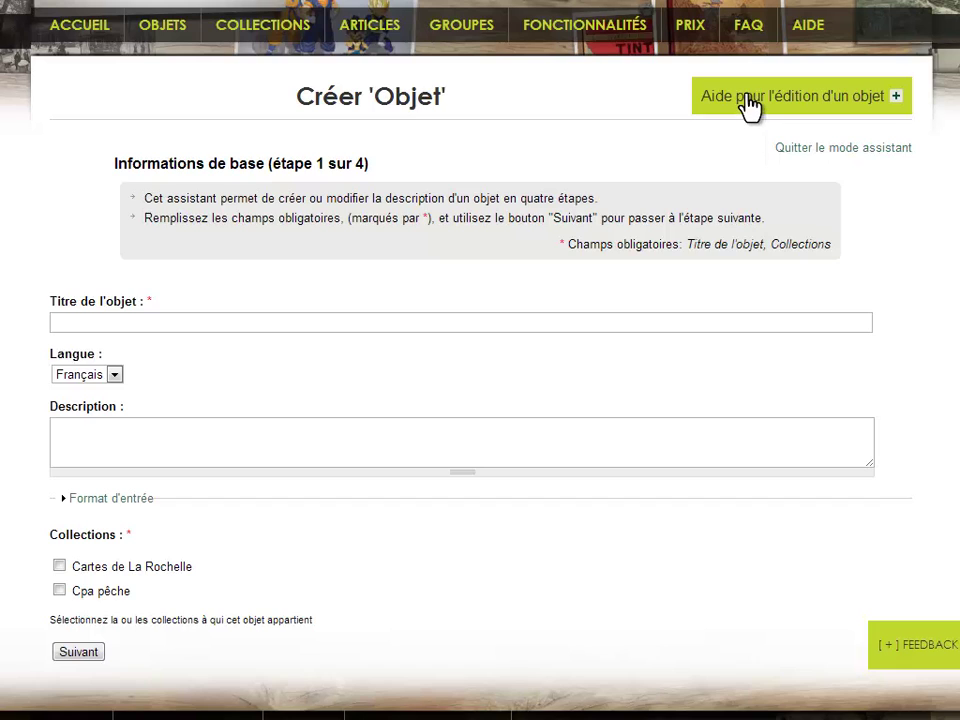
left_click(746, 97)
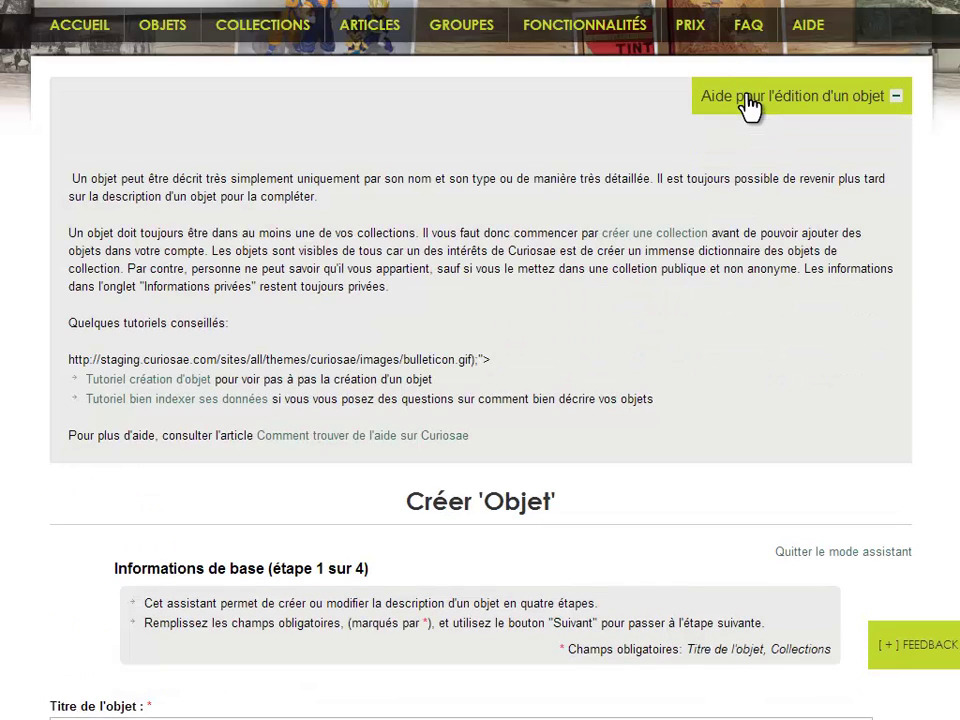
left_click(748, 103)
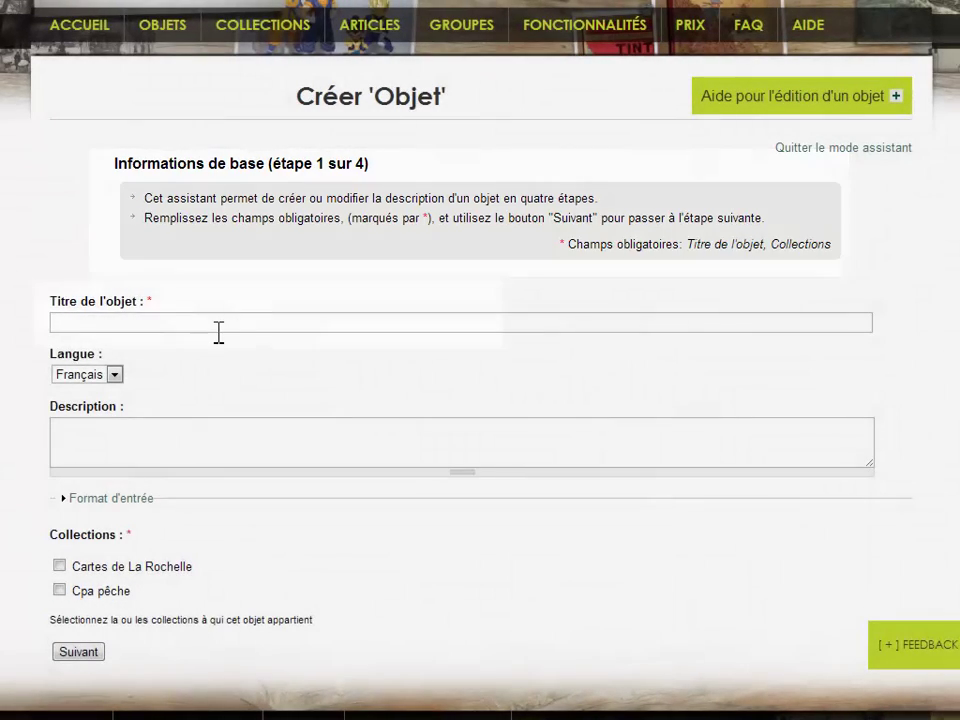
- Enter "Le Quai Valin" as the object's title, leaving the description empty
left_click(218, 330)
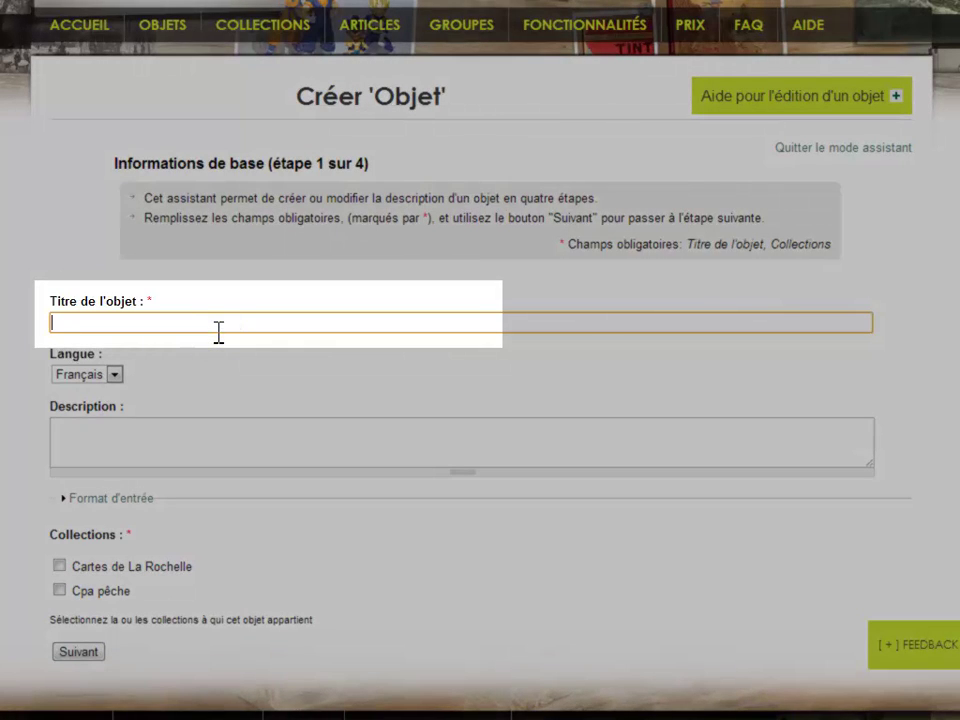
type("Le Quai Valin")
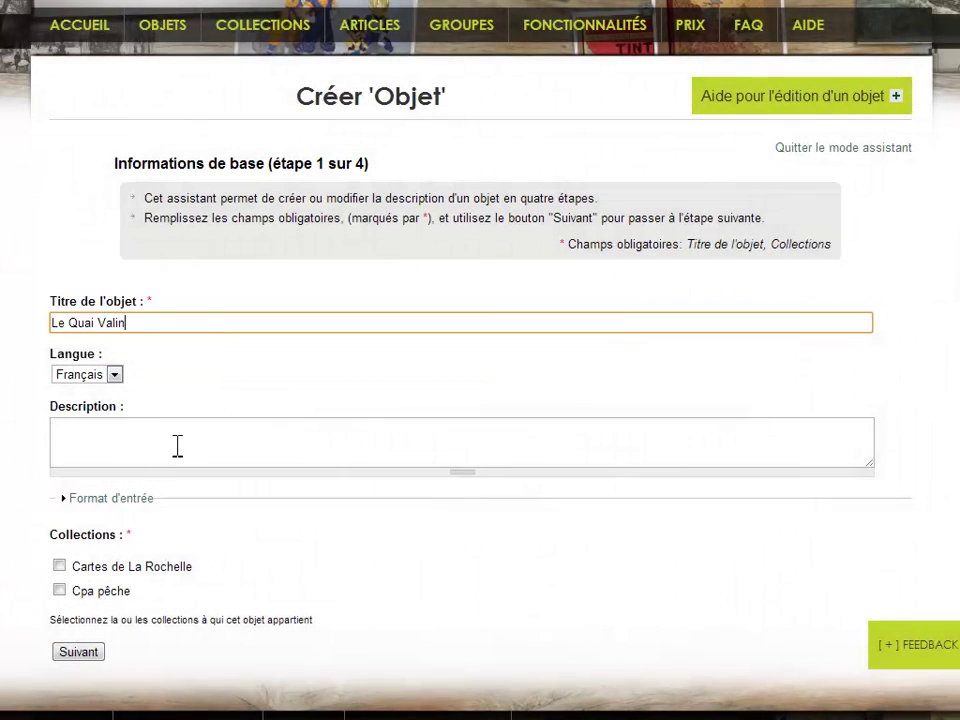
left_click(174, 446)
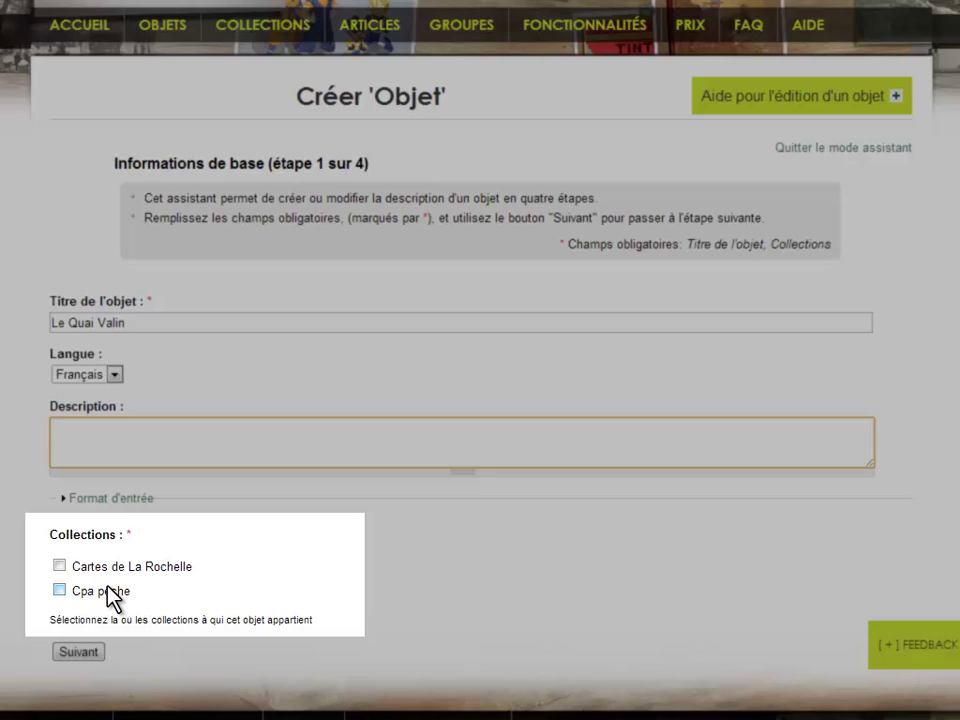
- Try to continue past the basic information stage with no collection selected
left_click(60, 566)
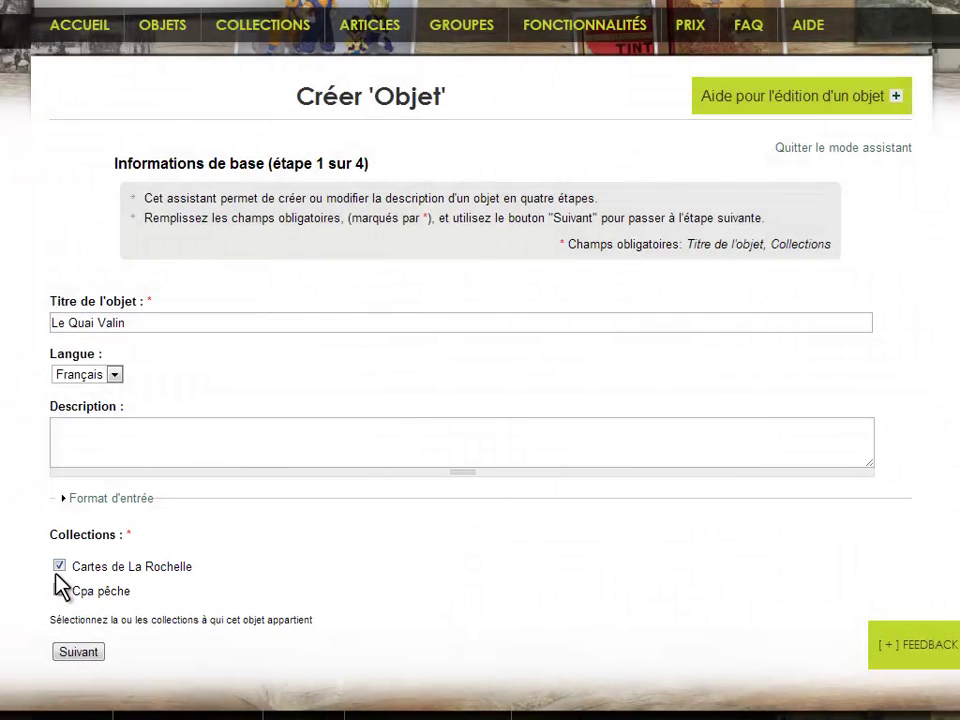
left_click(59, 566)
left_click(79, 653)
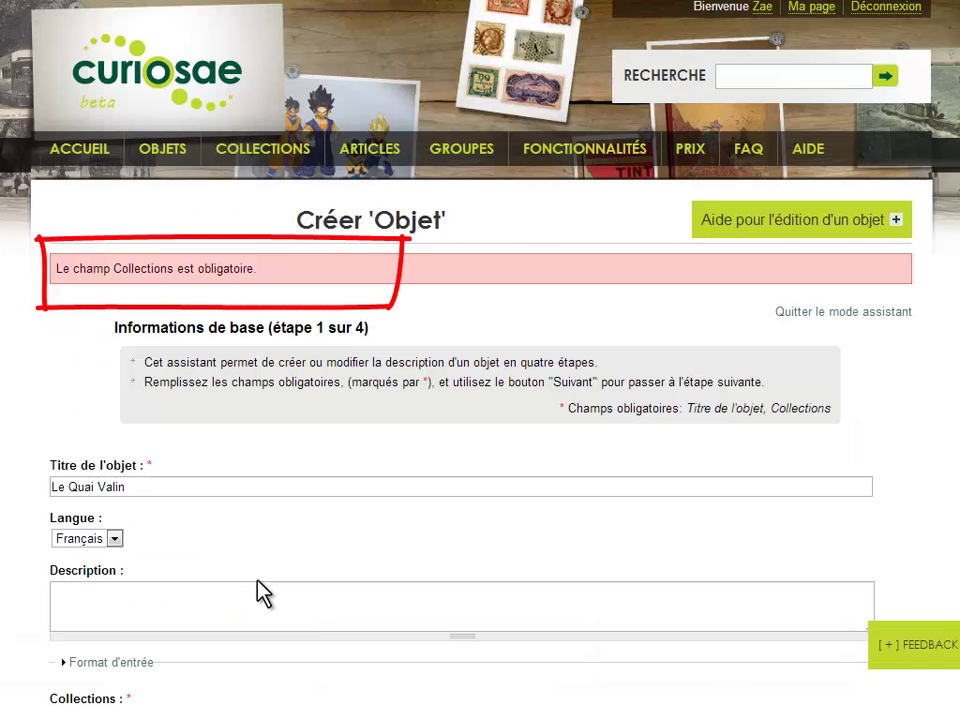
- Assign the object to the Cartes de La Rochelle collection and continue to the images stage
scroll(257, 594, "down", 3)
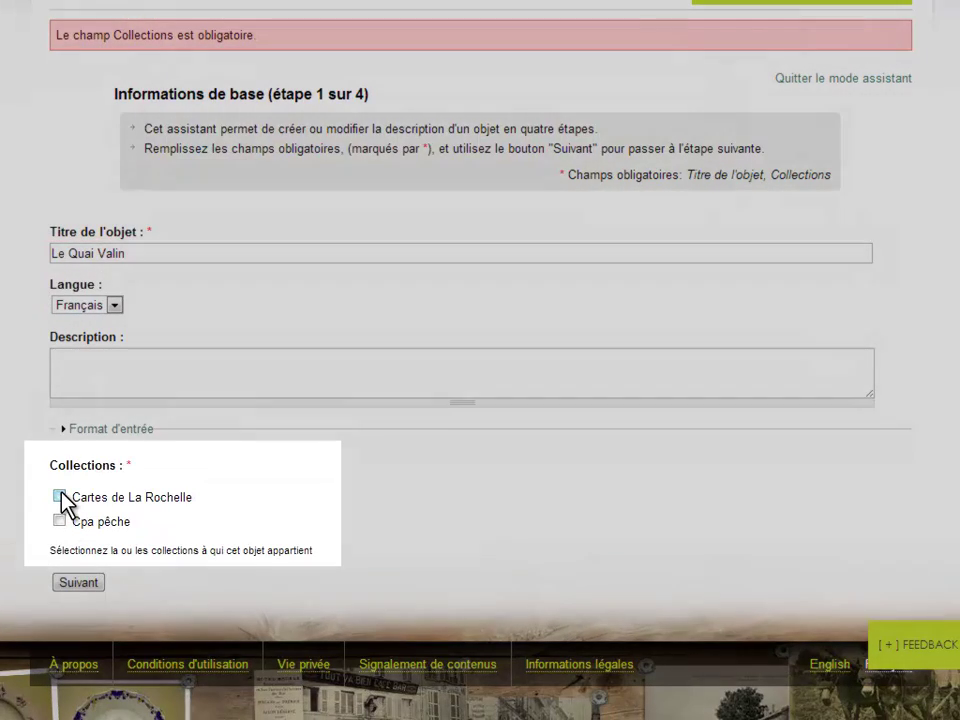
left_click(59, 496)
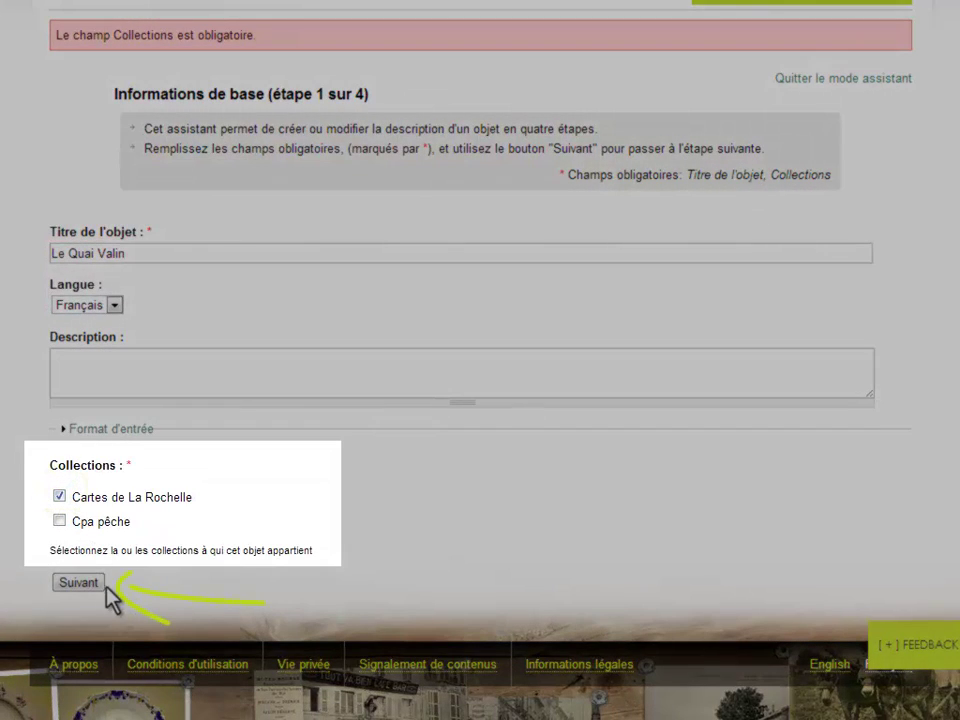
left_click(88, 588)
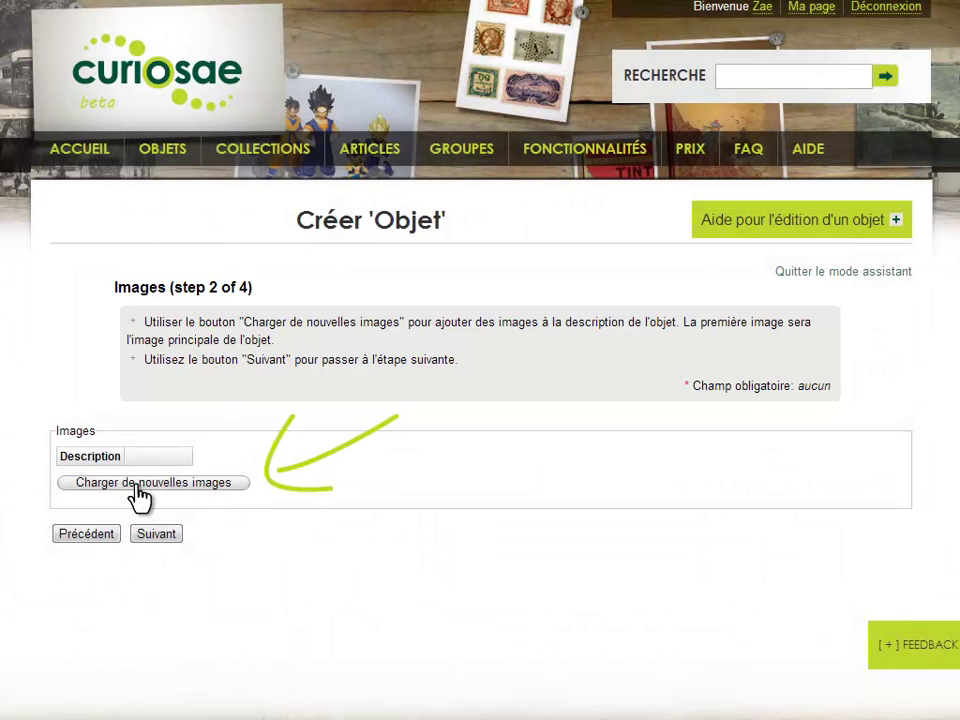
- Upload the image cpa LR PC _0014.jpg for the object and continue to the detailed description stage
left_click(167, 498)
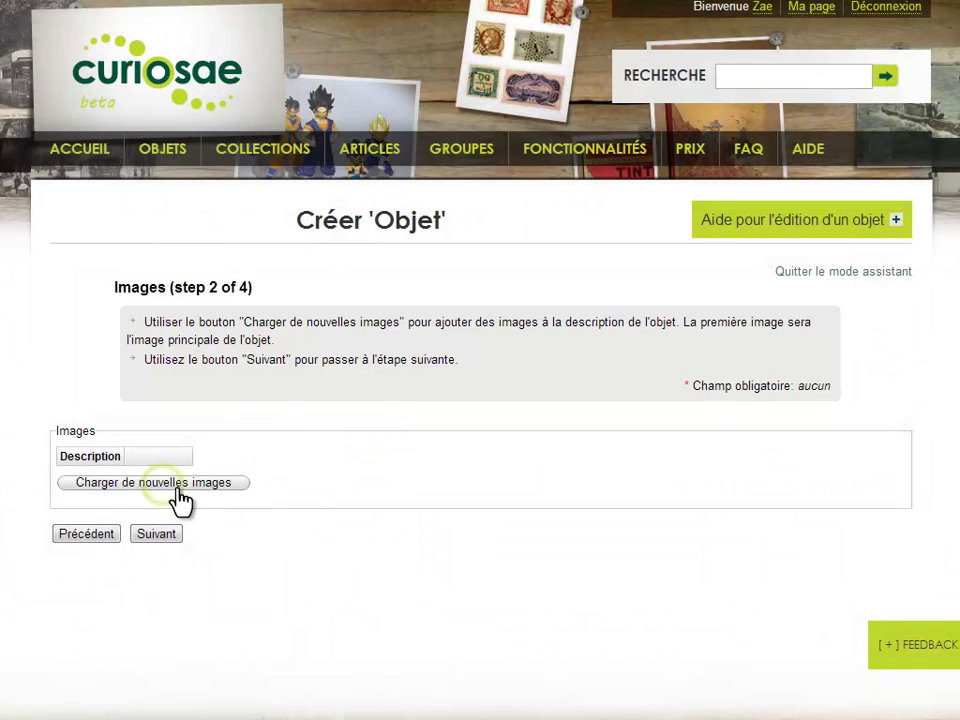
left_click(338, 350)
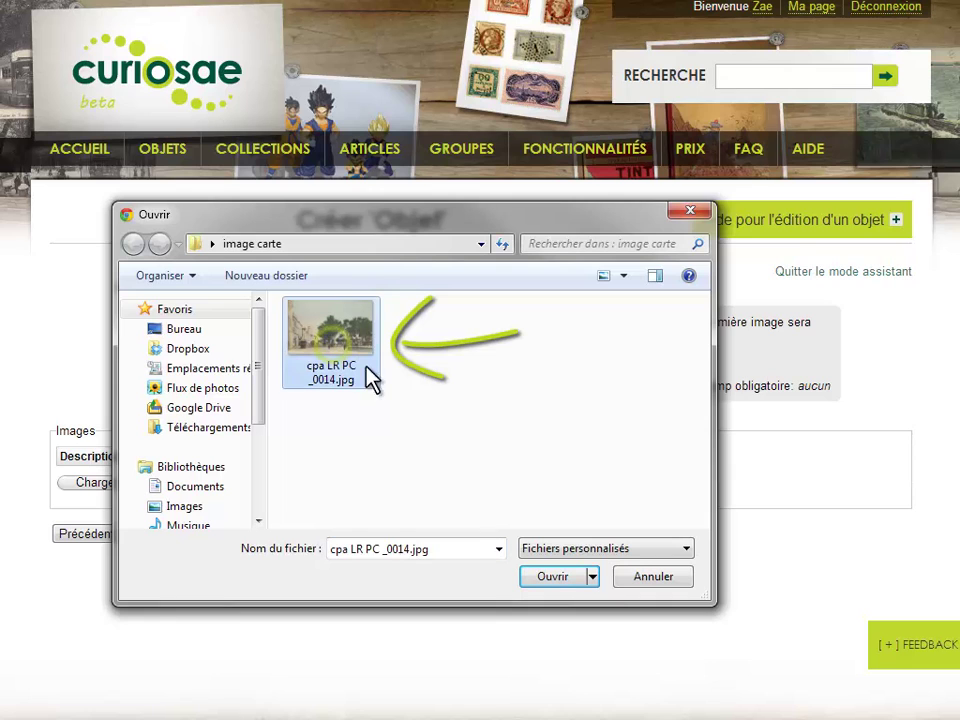
left_click(552, 578)
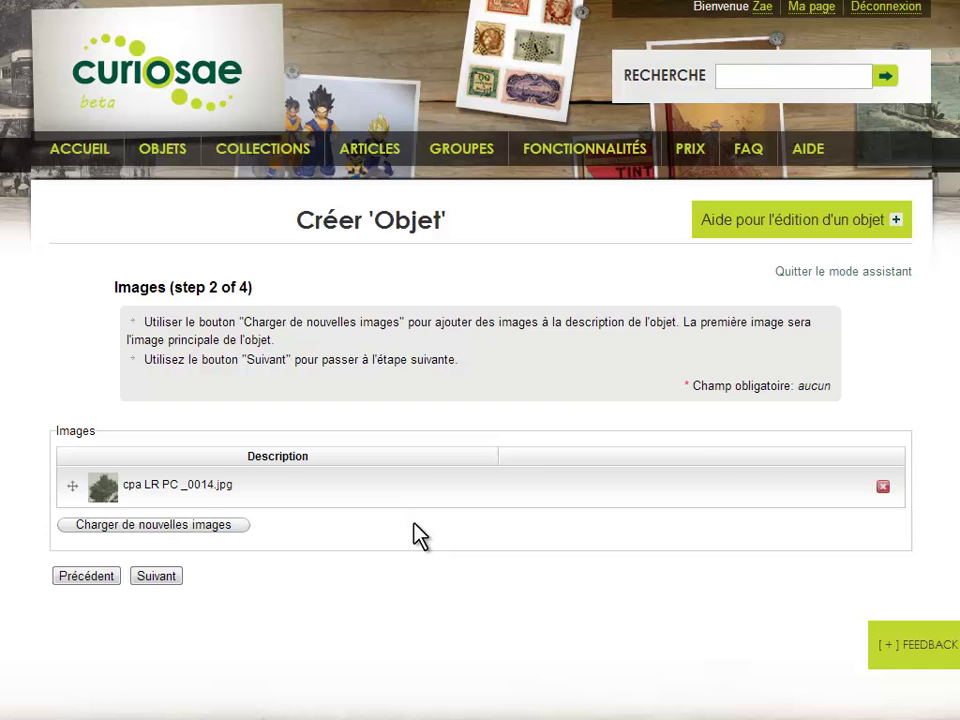
left_click(157, 578)
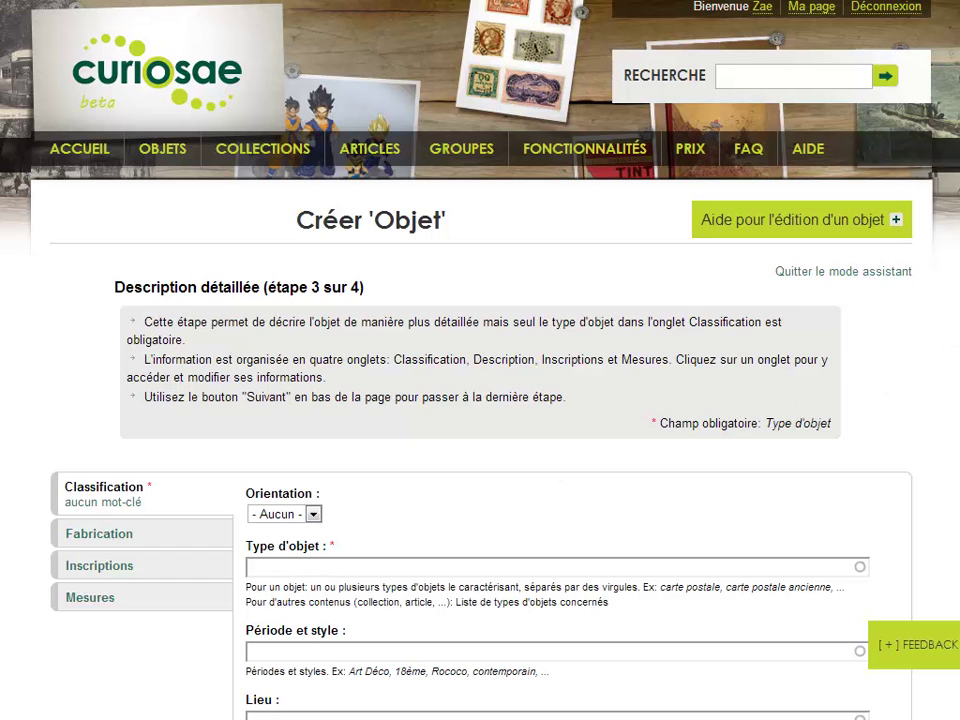
- Set the object's orientation to Paysage
scroll(480, 360, "down", 3)
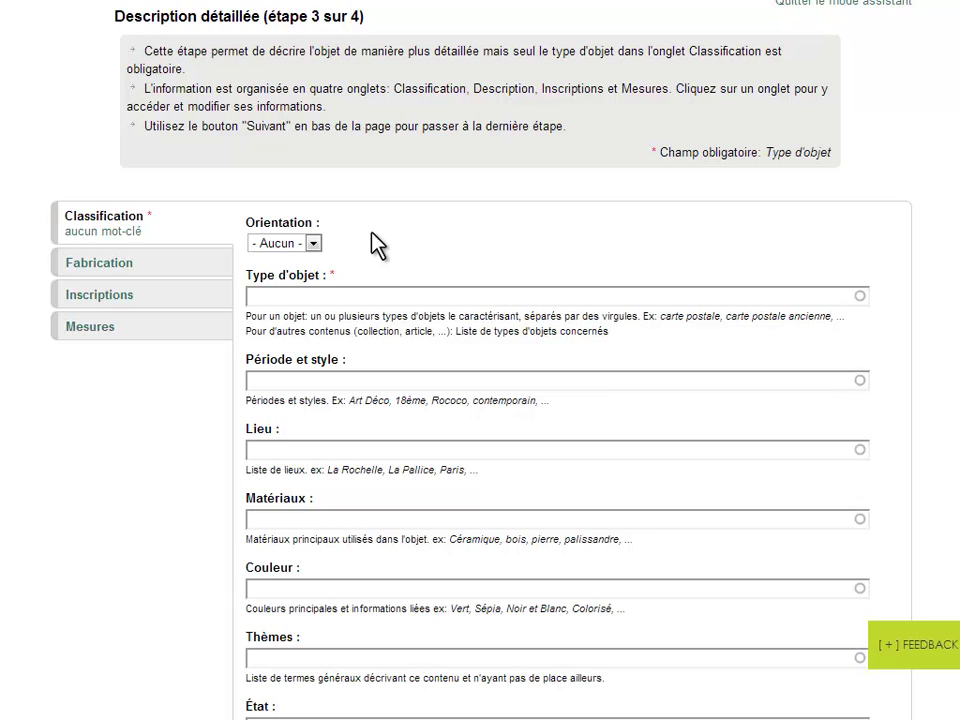
left_click(312, 243)
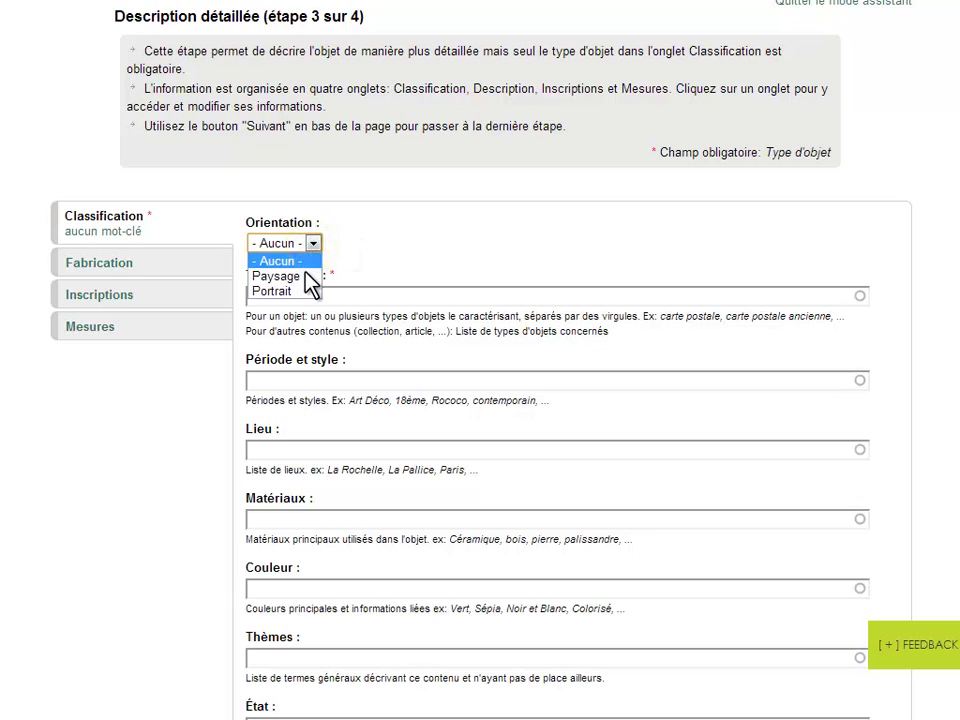
left_click(312, 276)
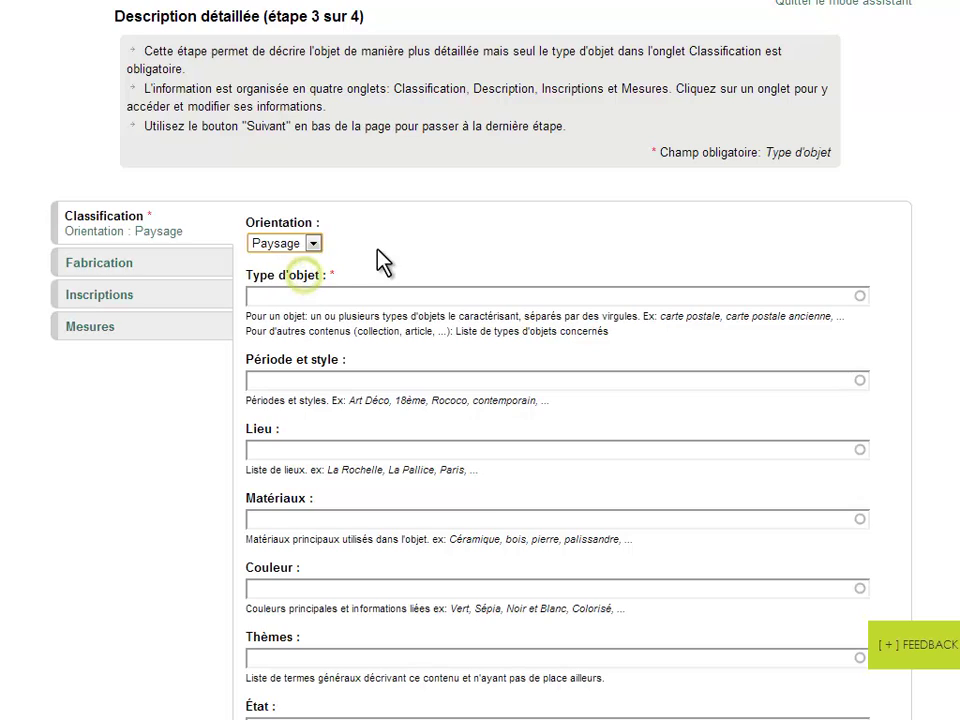
- Set the object type to the suggested term "Carte postale ancienne"
left_click(319, 296)
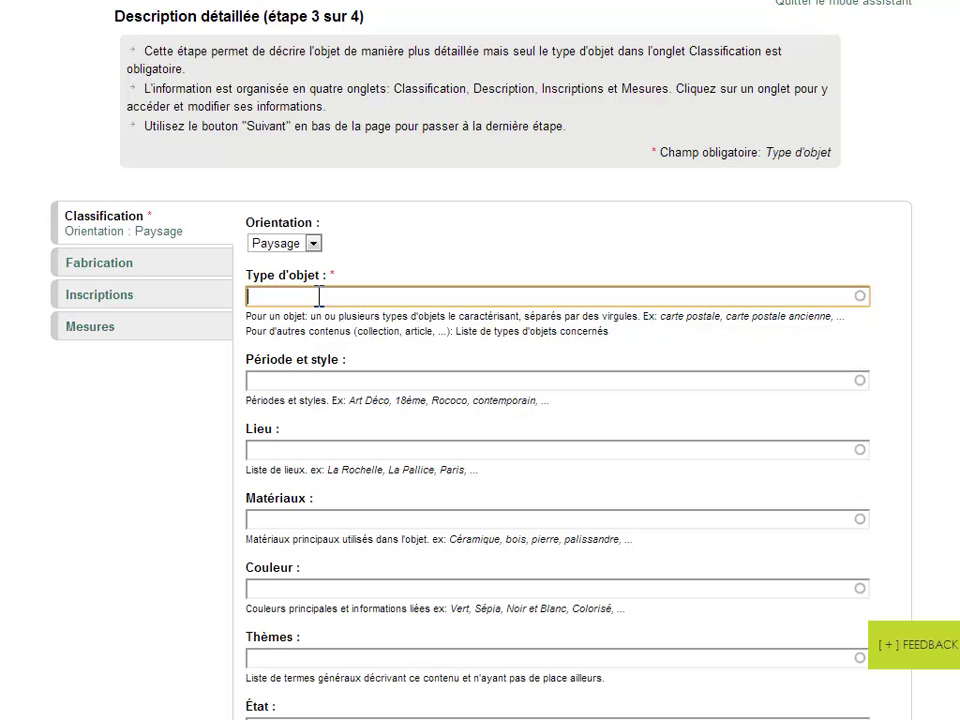
type("carte")
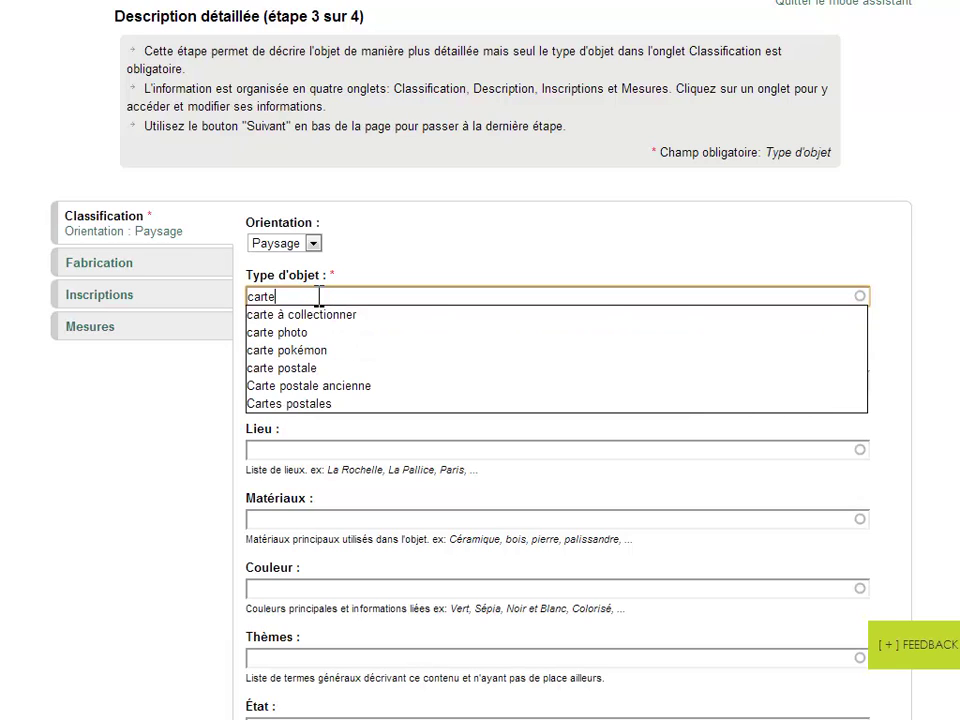
type(" p")
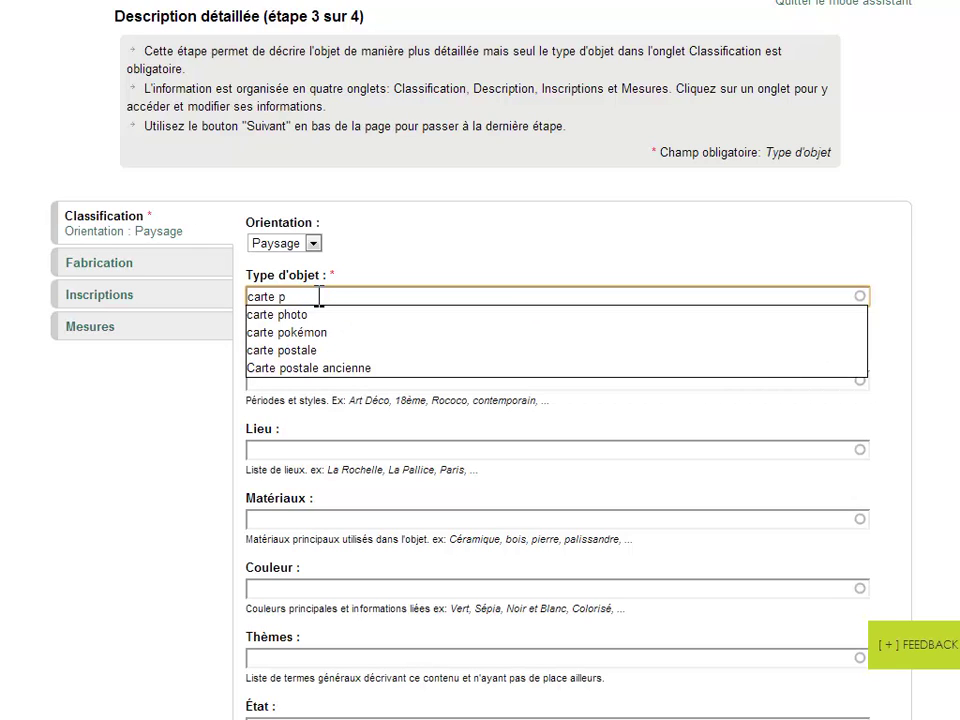
key("Down")
key("Down")
key("Down")
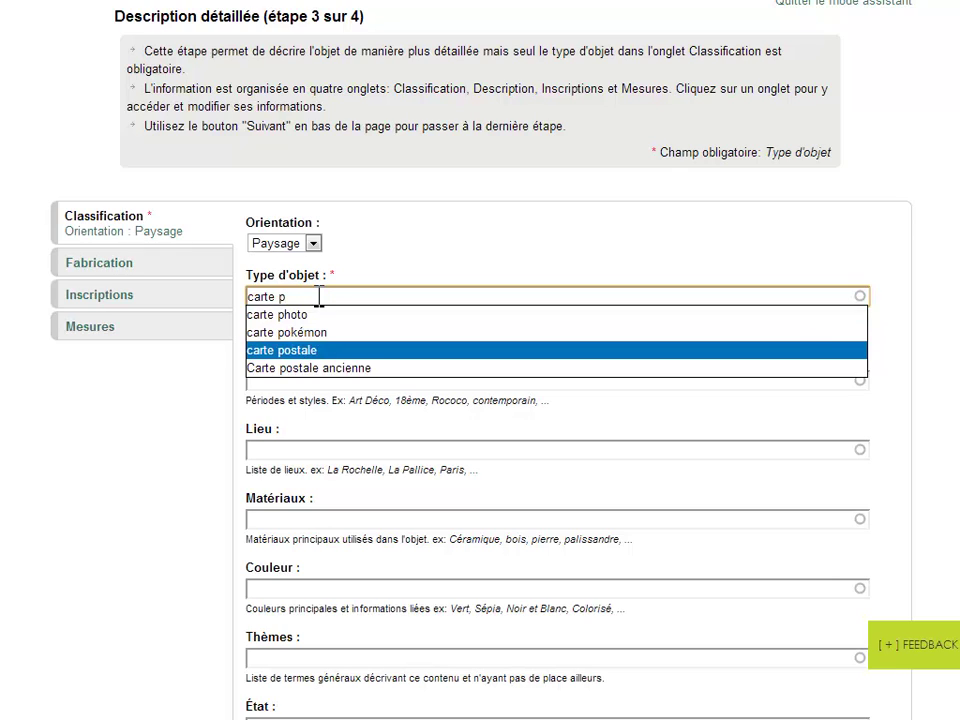
key("Down")
key("Return")
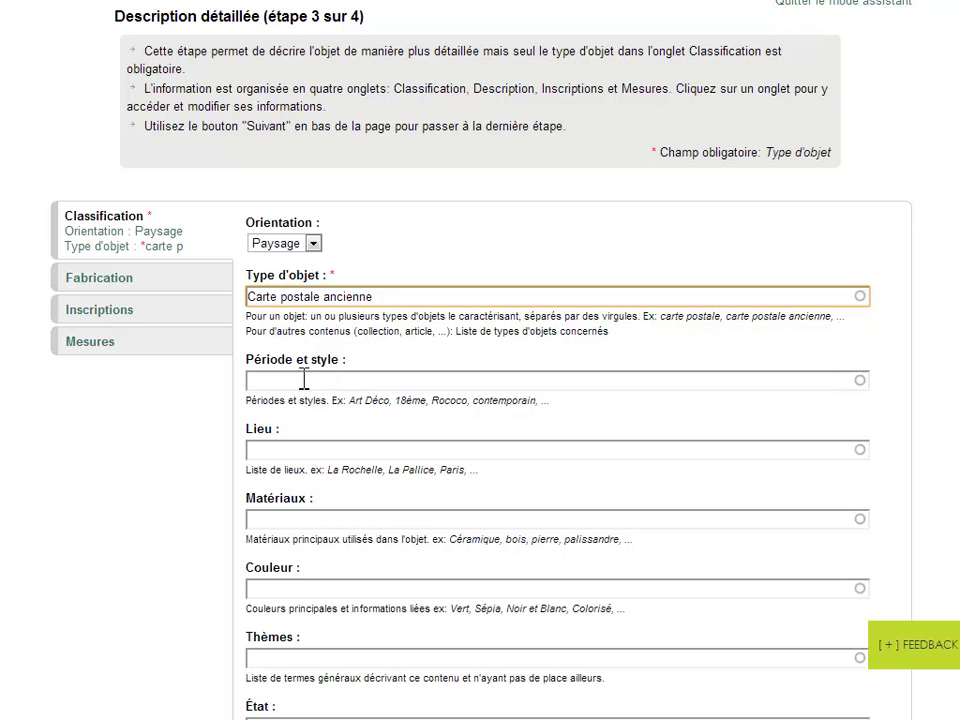
- Set the object's place (Lieu) to the suggested term "La Rochelle"
scroll(480, 400, "down", 2)
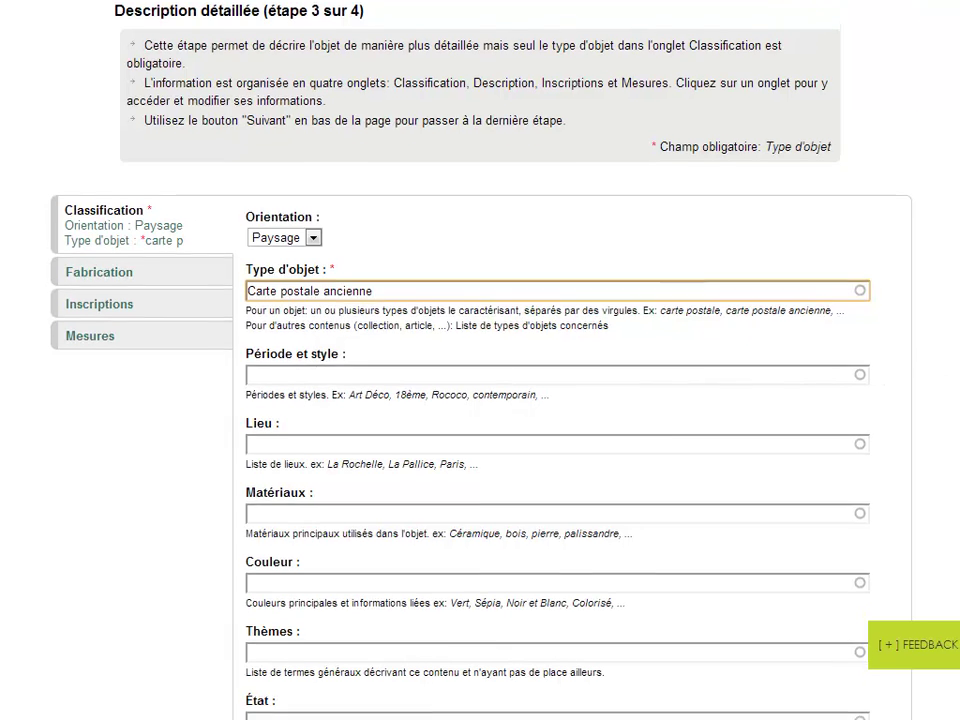
left_click(283, 354)
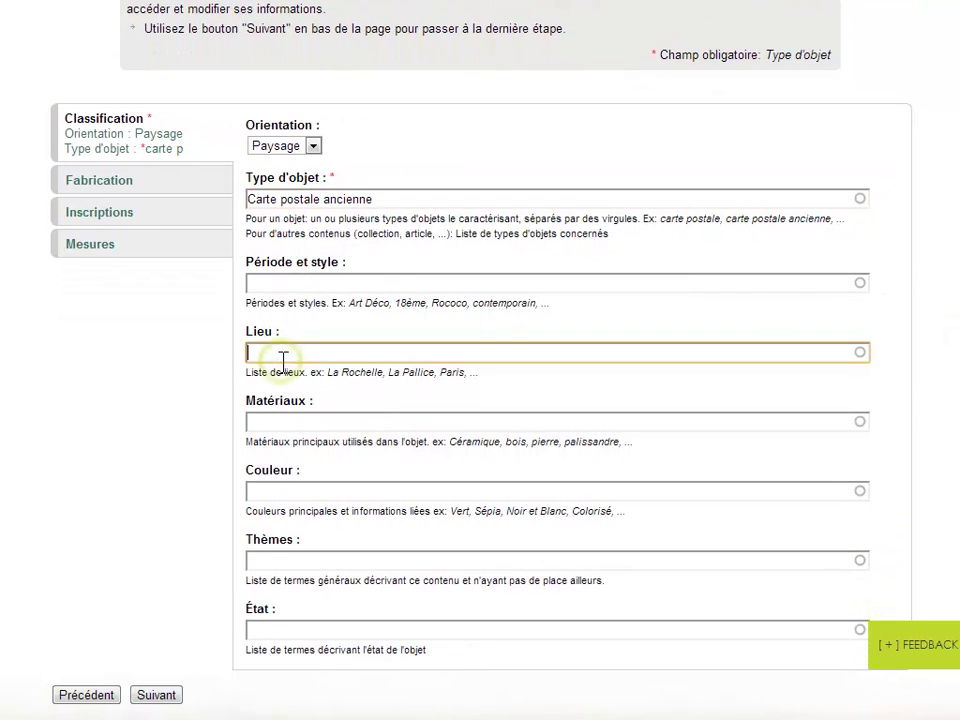
type("La Roc")
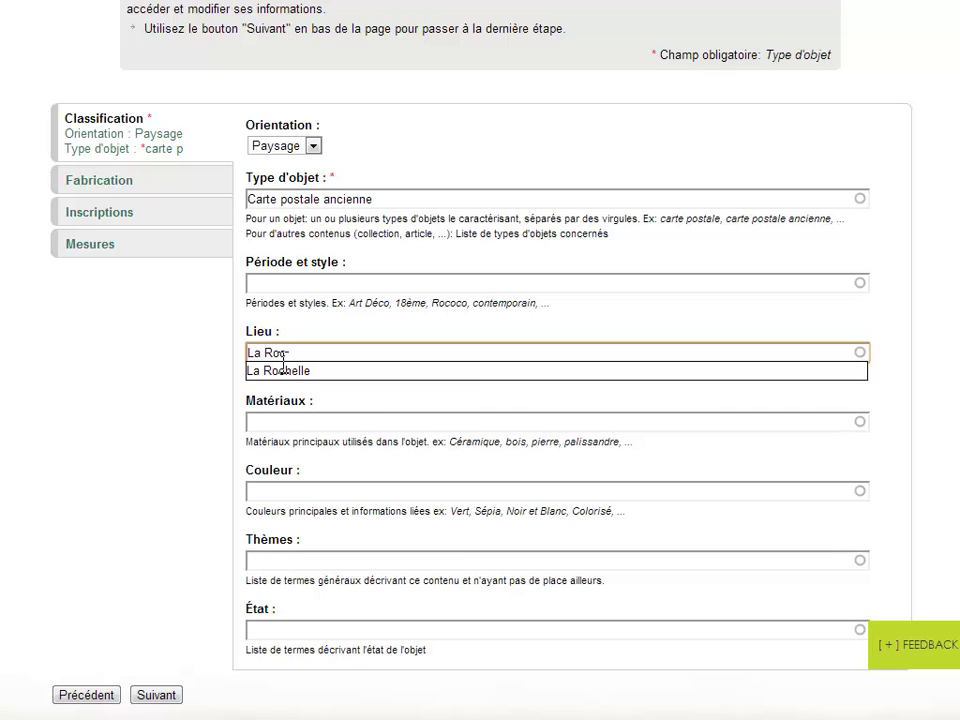
key("Down")
key("Return")
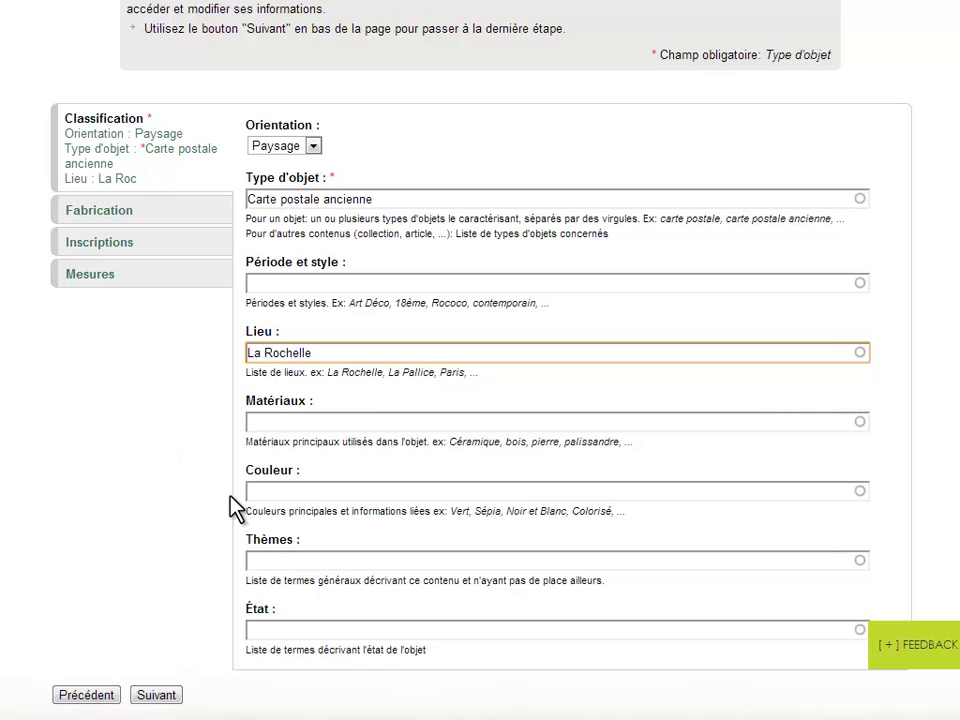
- Set the object's colour (Couleur) to the suggested term "Colorisé"
left_click(270, 492)
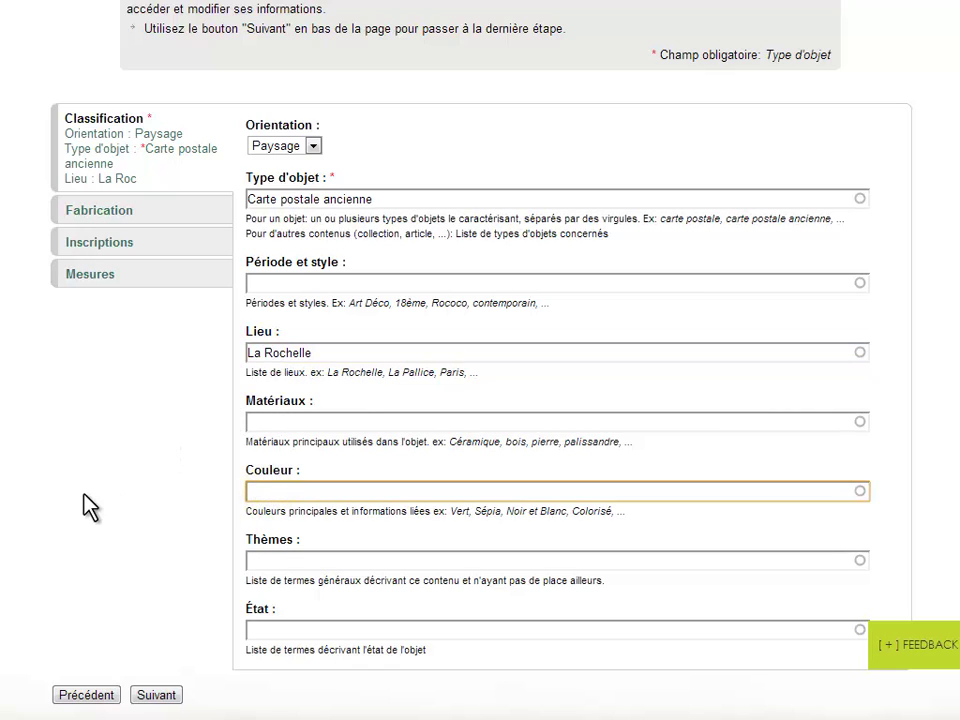
type("colorisé")
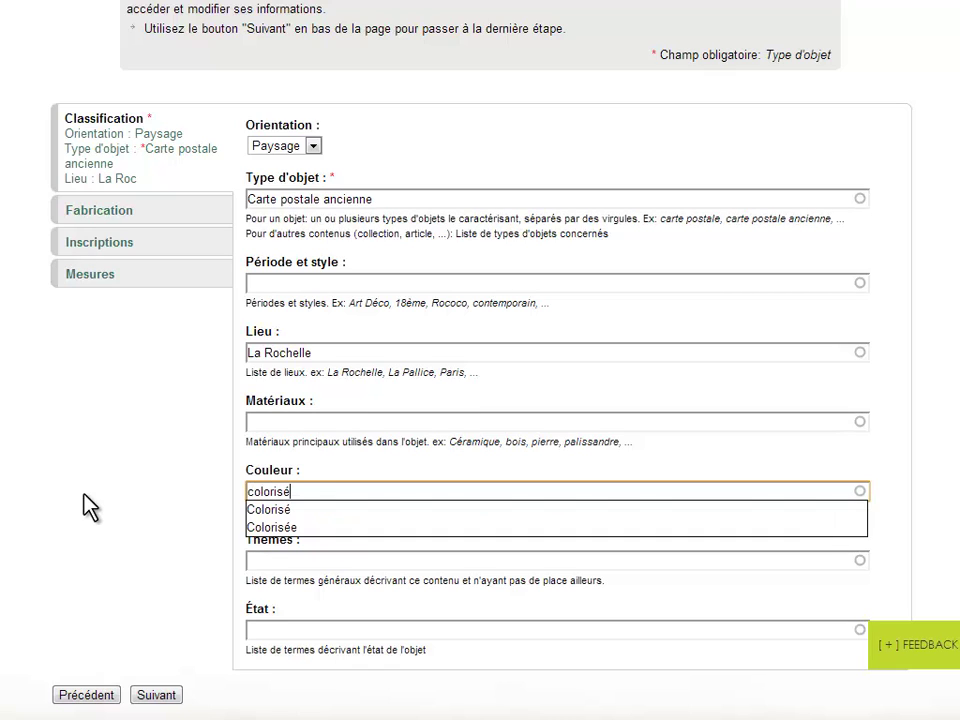
key("Down")
key("Return")
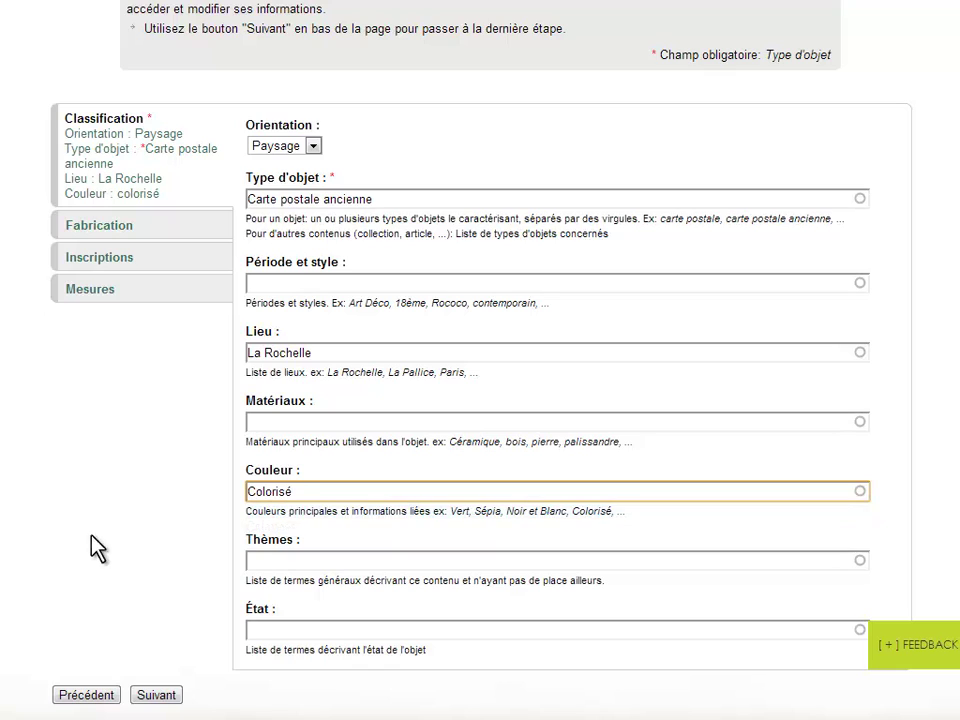
- Fill in the object's themes (Thèmes) with "tramway, quai, port, phare, quai valin", using the suggested term for the last one
left_click(270, 561)
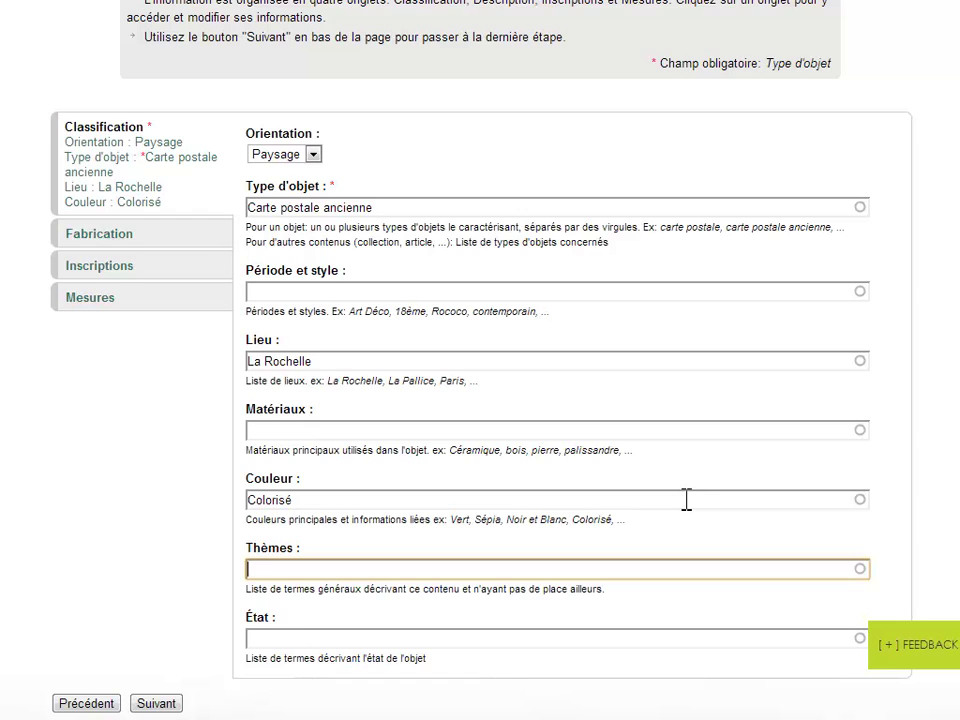
type("tramway")
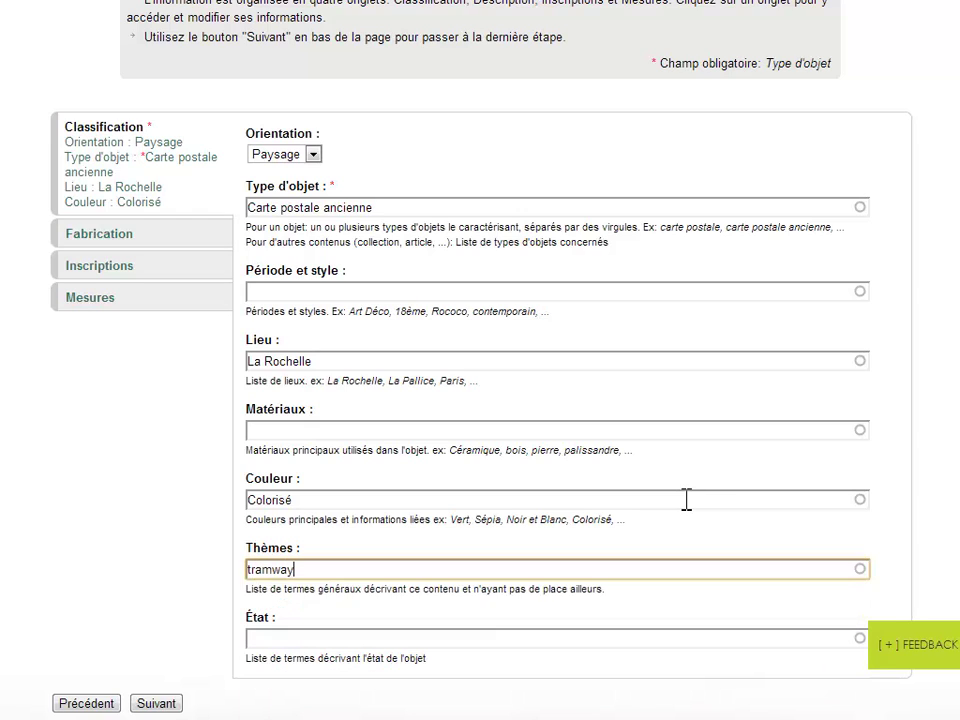
type(", ")
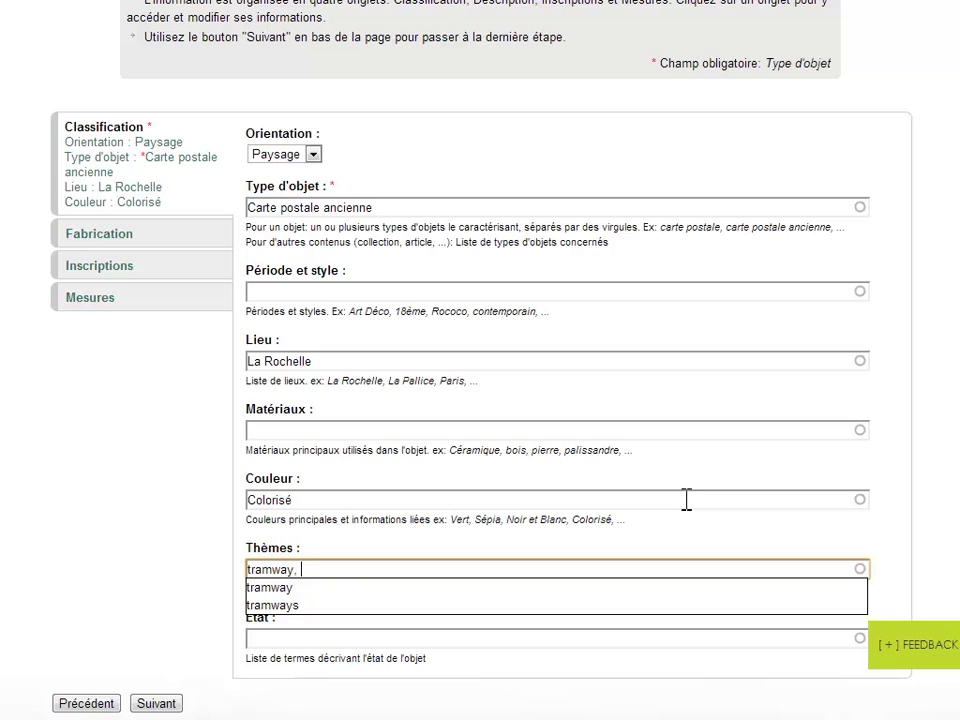
type("qua")
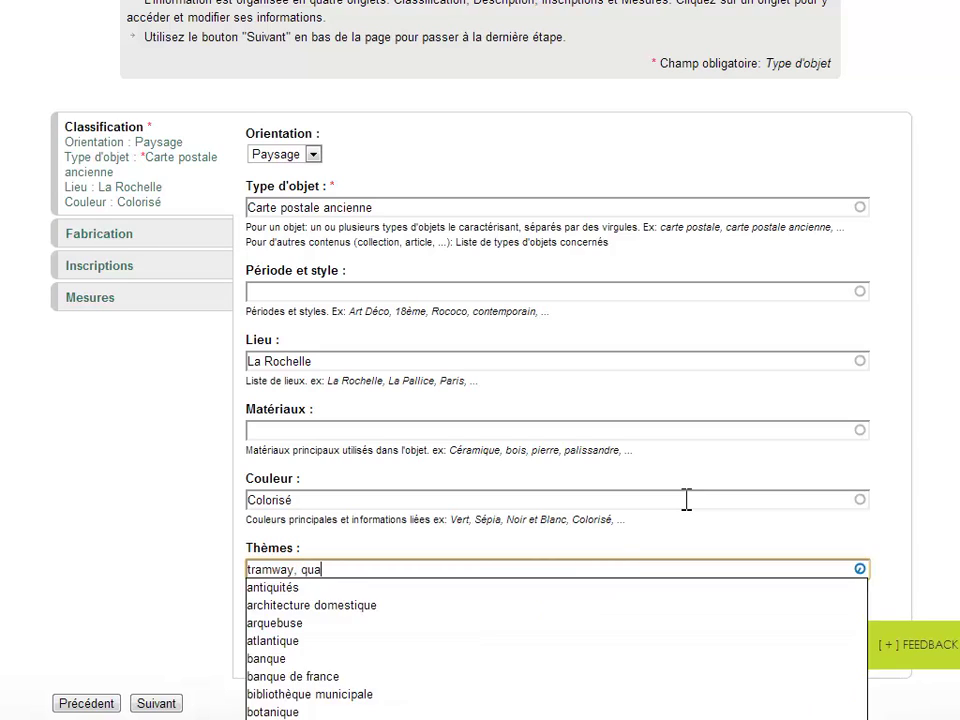
type("i, ")
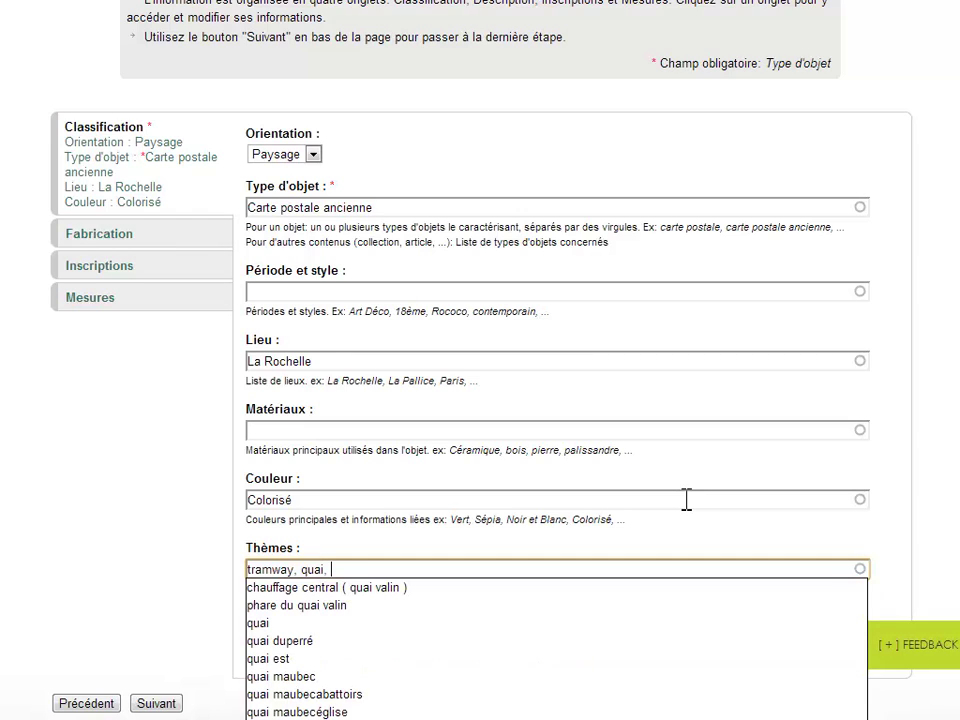
type("po")
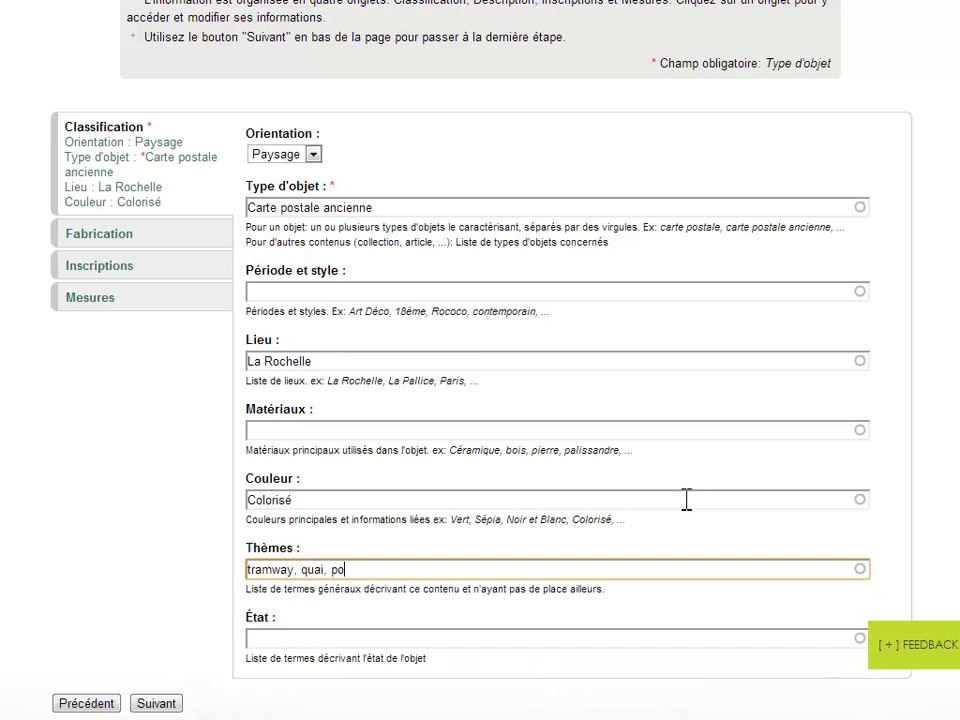
type("rt, ")
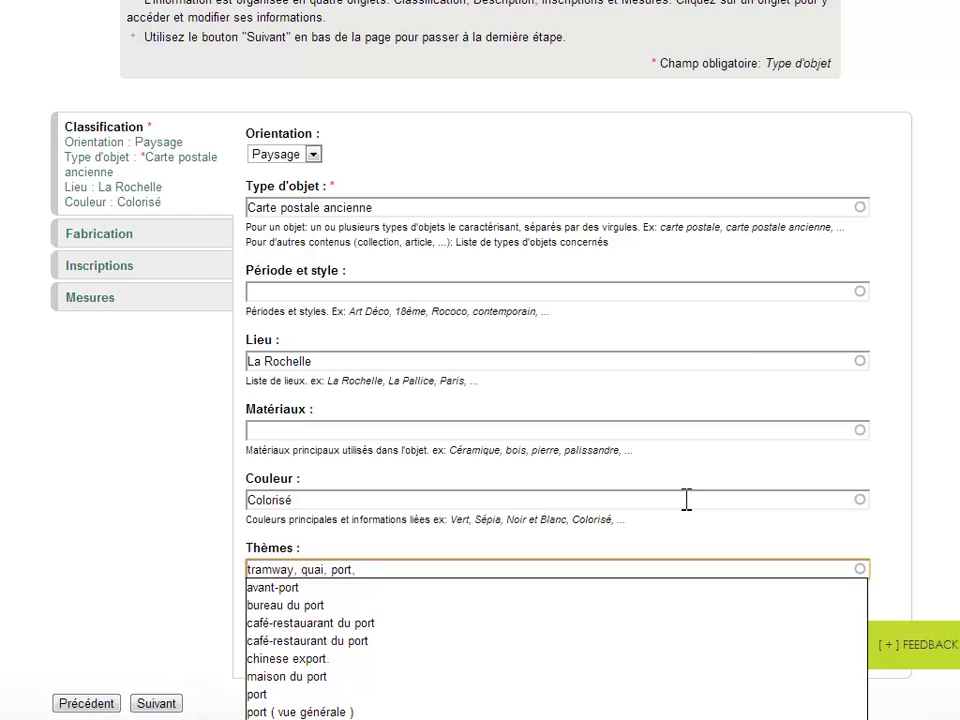
type("phare,")
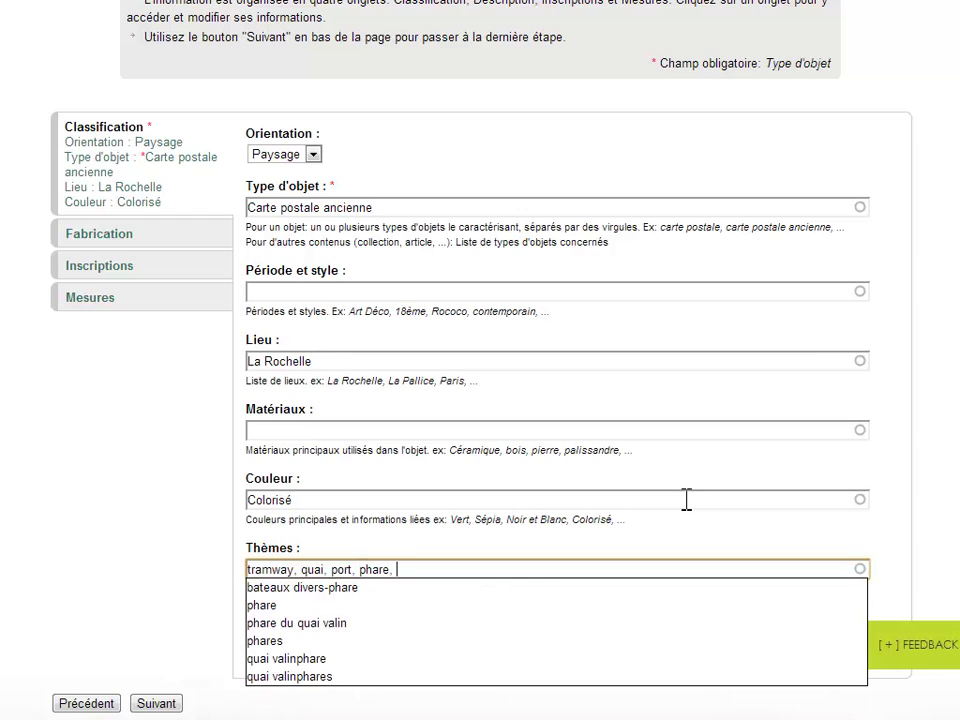
type(" quai v")
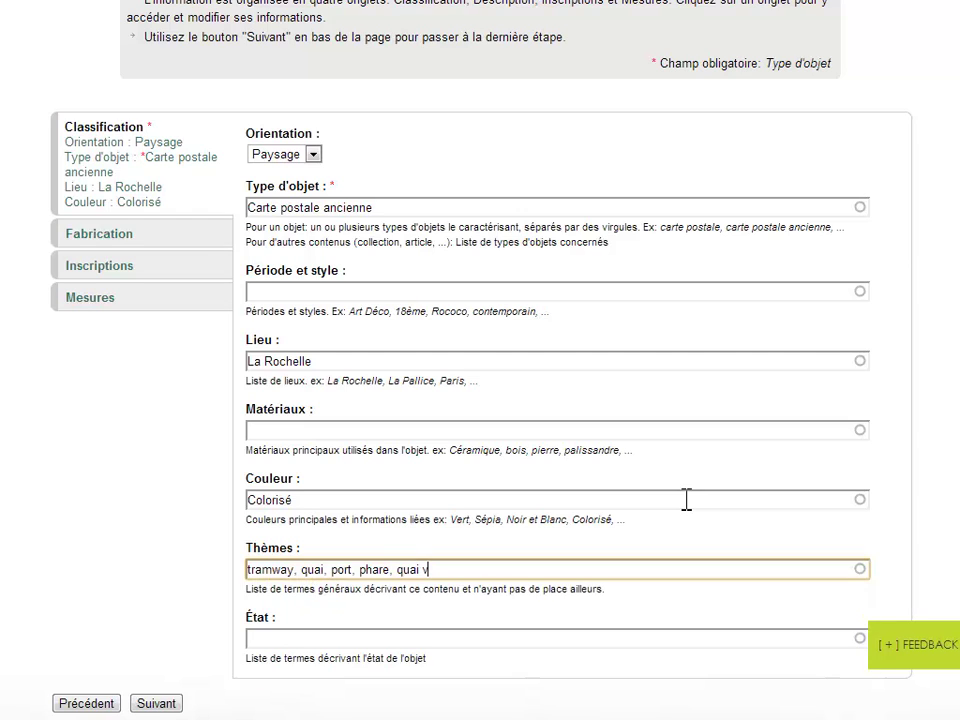
key("Down")
key("Down")
key("Down")
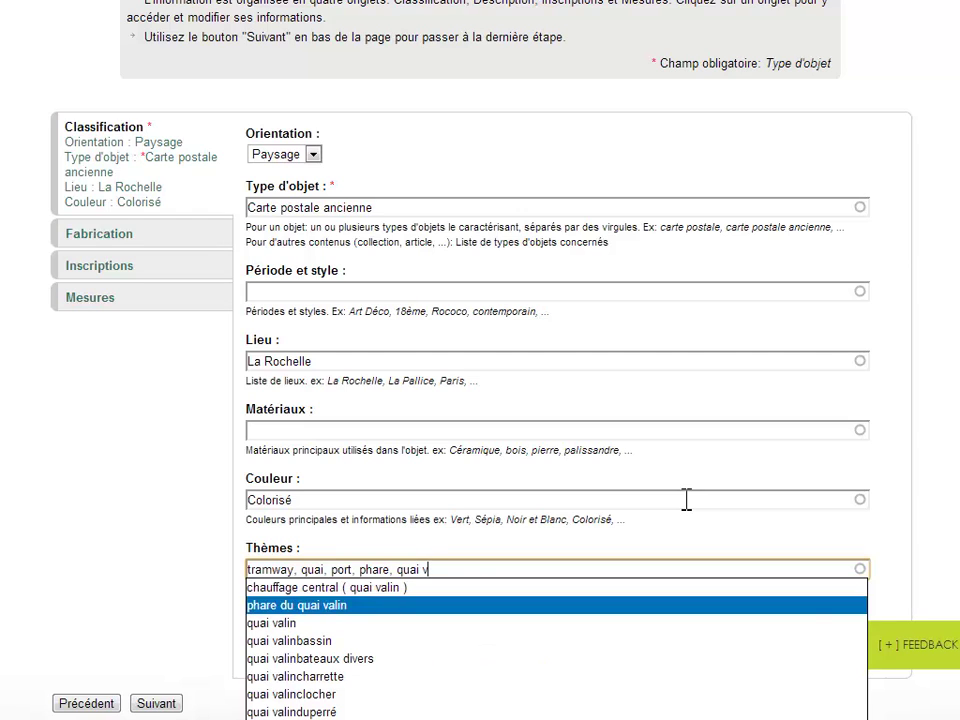
key("Return")
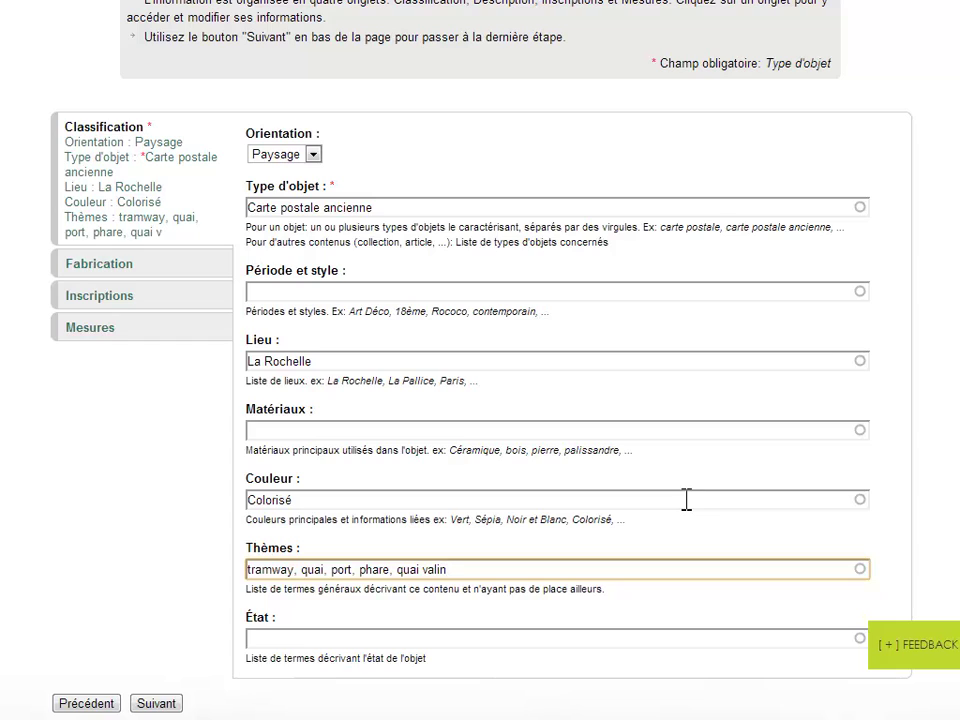
- Set the object's condition (État) to the suggested term "2 - excellent"
left_click(285, 638)
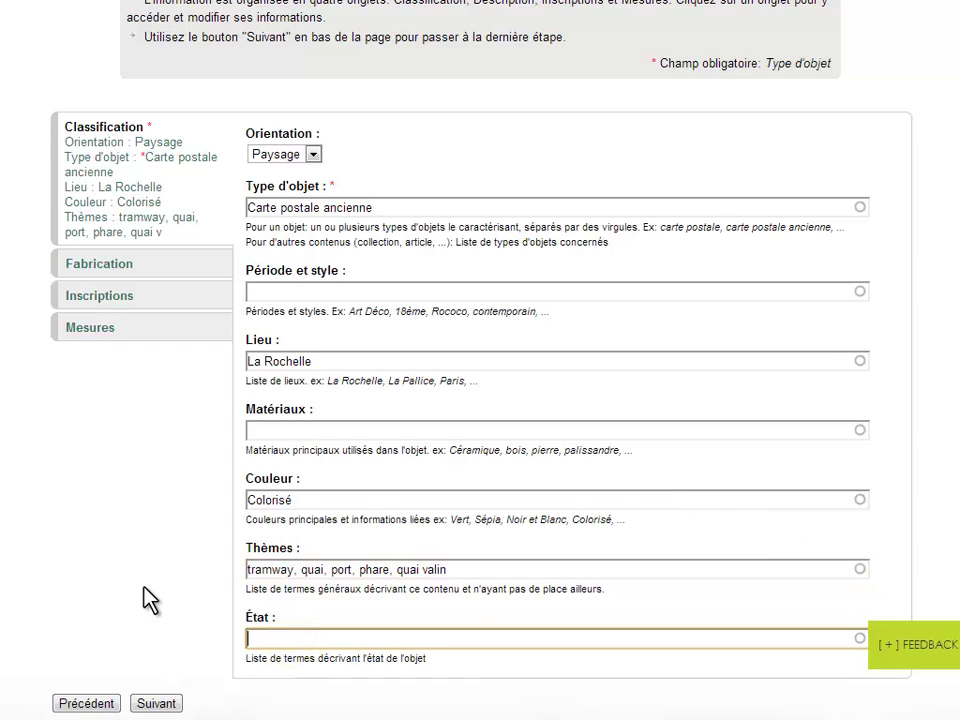
type("2")
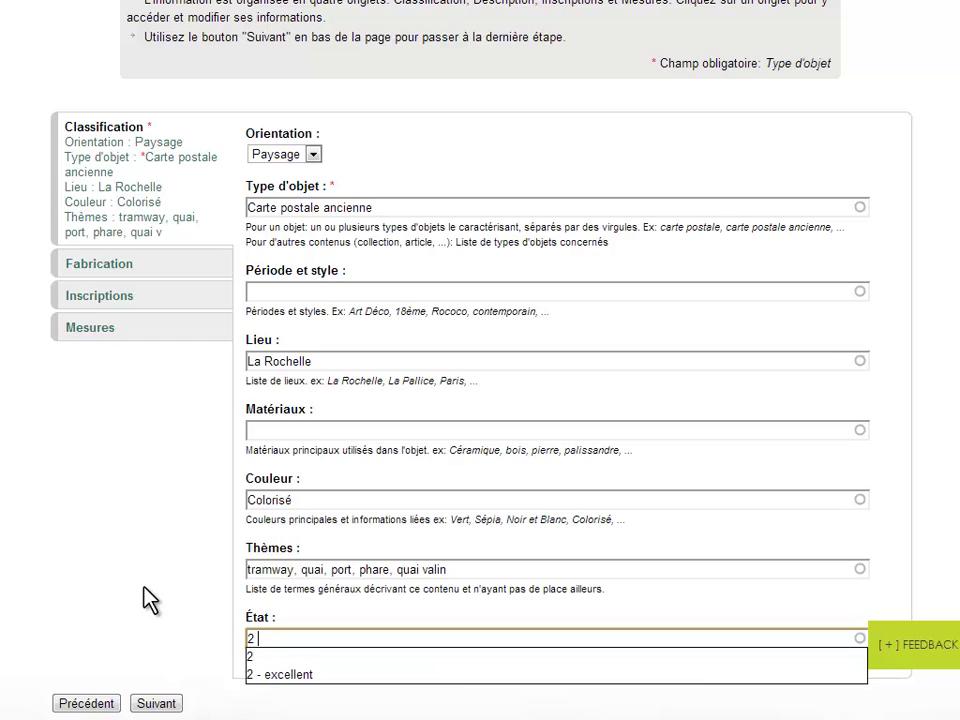
key("Down")
key("Down")
key("Return")
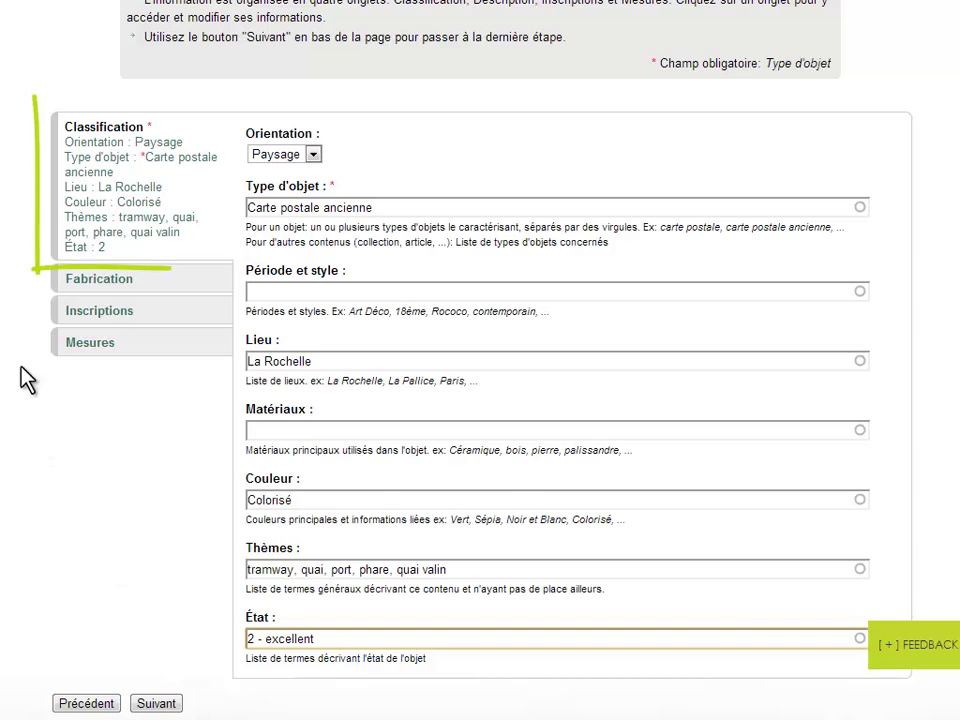
- In the Fabrication details, set the manufacturer (Fabricant) to "N.D." and the manufacturer's reference number to 167
left_click(90, 285)
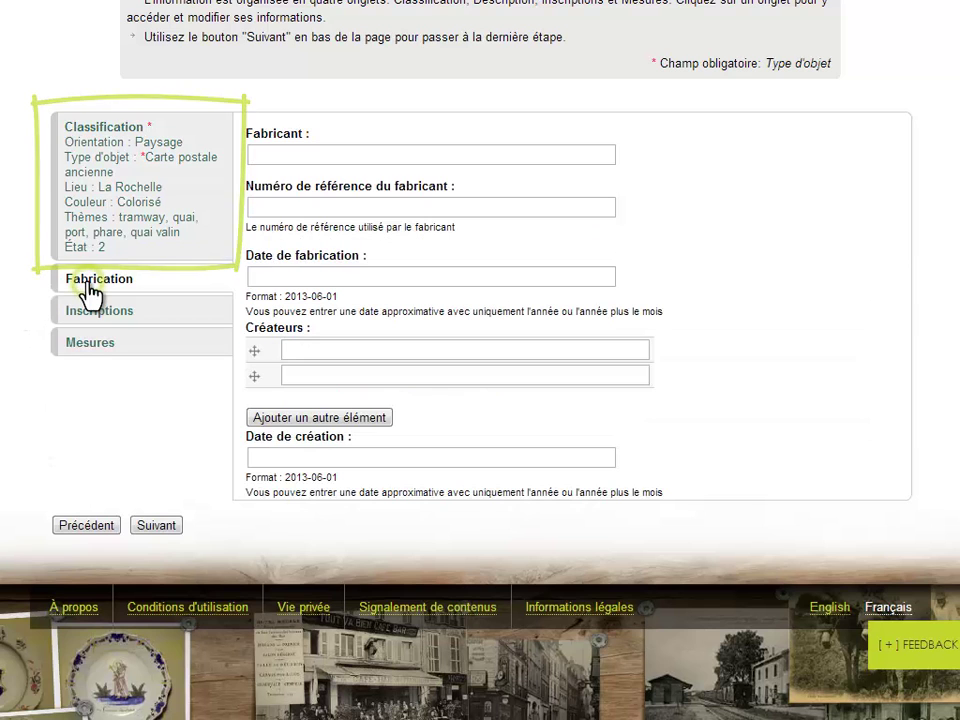
left_click(267, 156)
type("N")
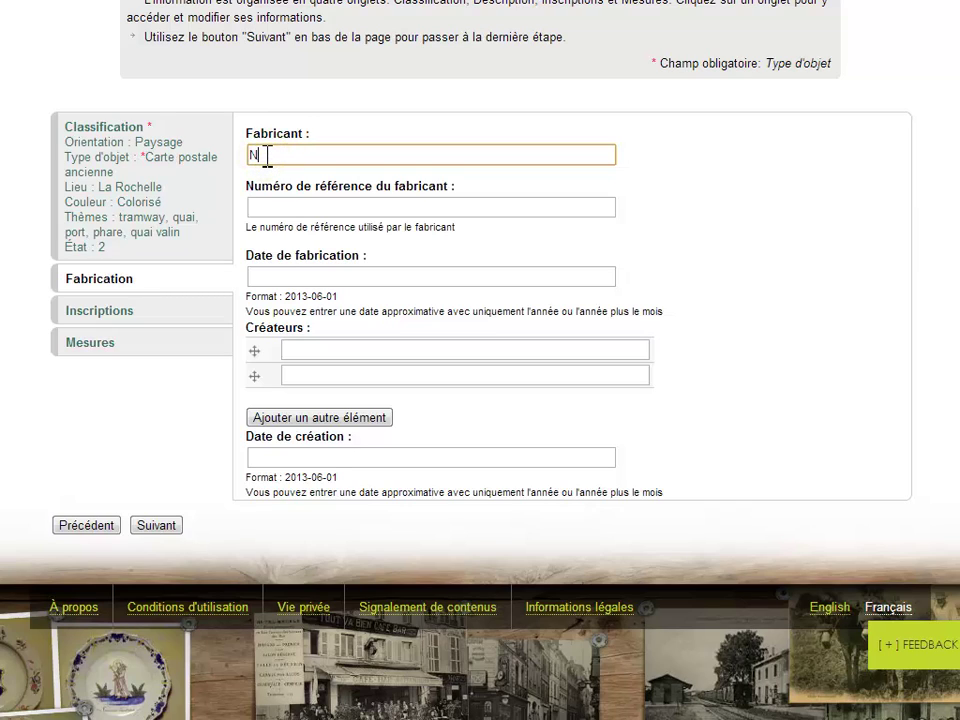
type(".D.")
left_click(259, 211)
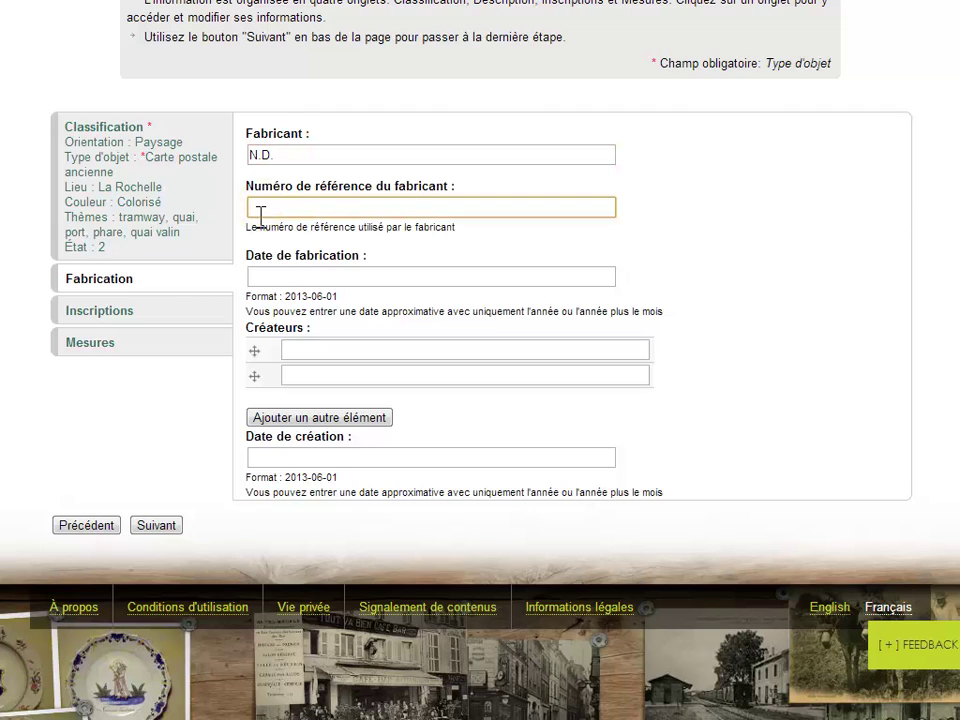
type("107")
- View the Inscriptions section, leave it empty, and continue to the private information stage of the object's creation
left_click(65, 314)
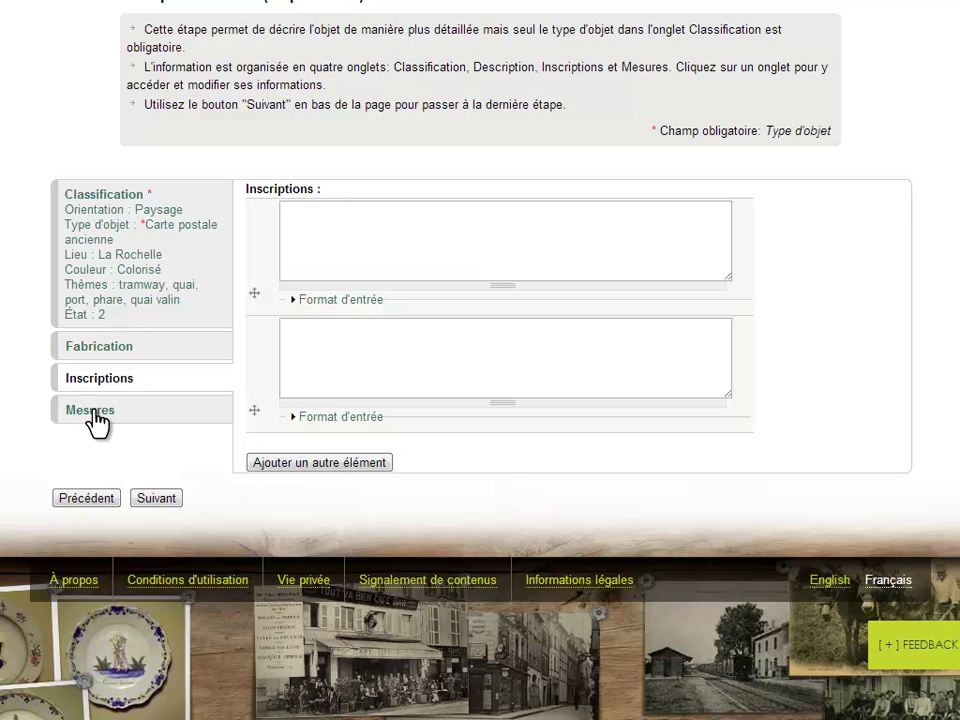
left_click(160, 506)
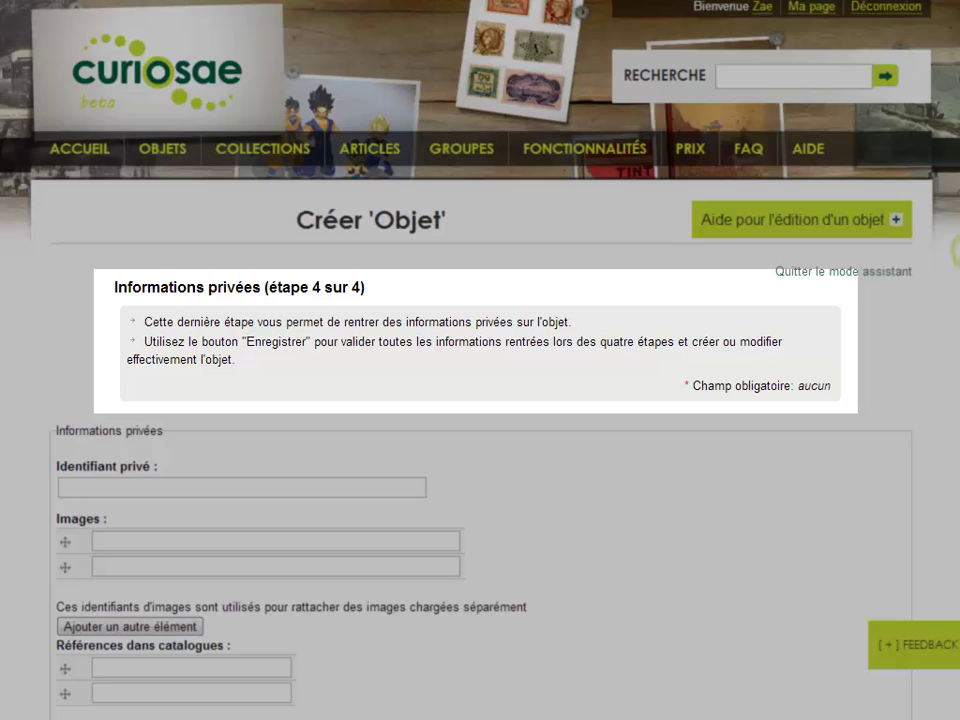
- Add the private note "Utilisé pour le tutoriel vidéo" and save the object
scroll(480, 400, "down", 2)
scroll(956, 407, "down", 2)
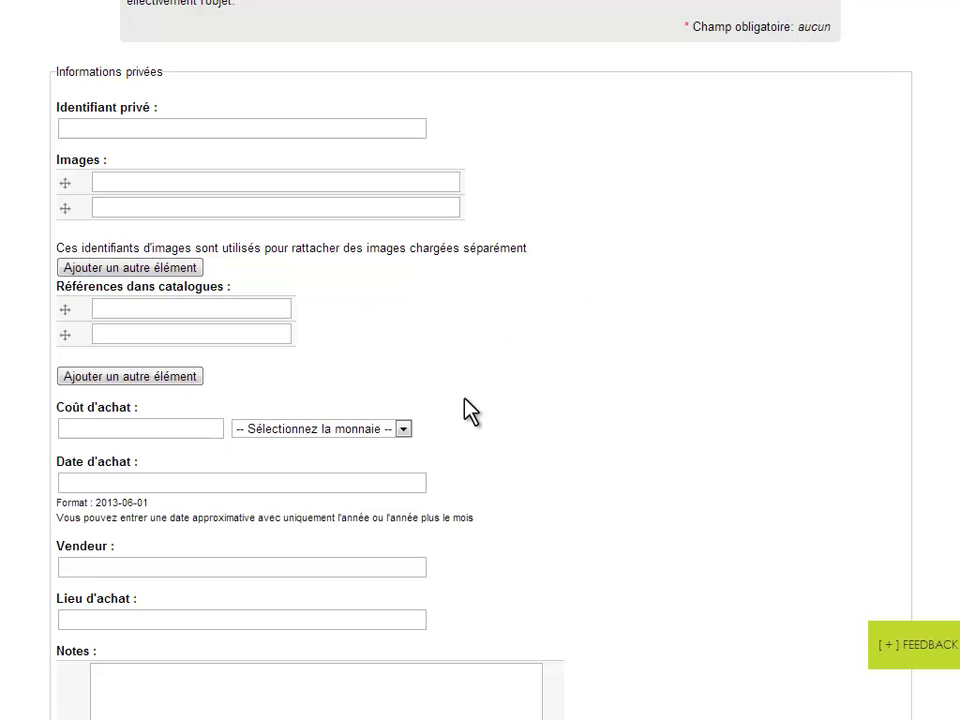
scroll(500, 295, "down", 3)
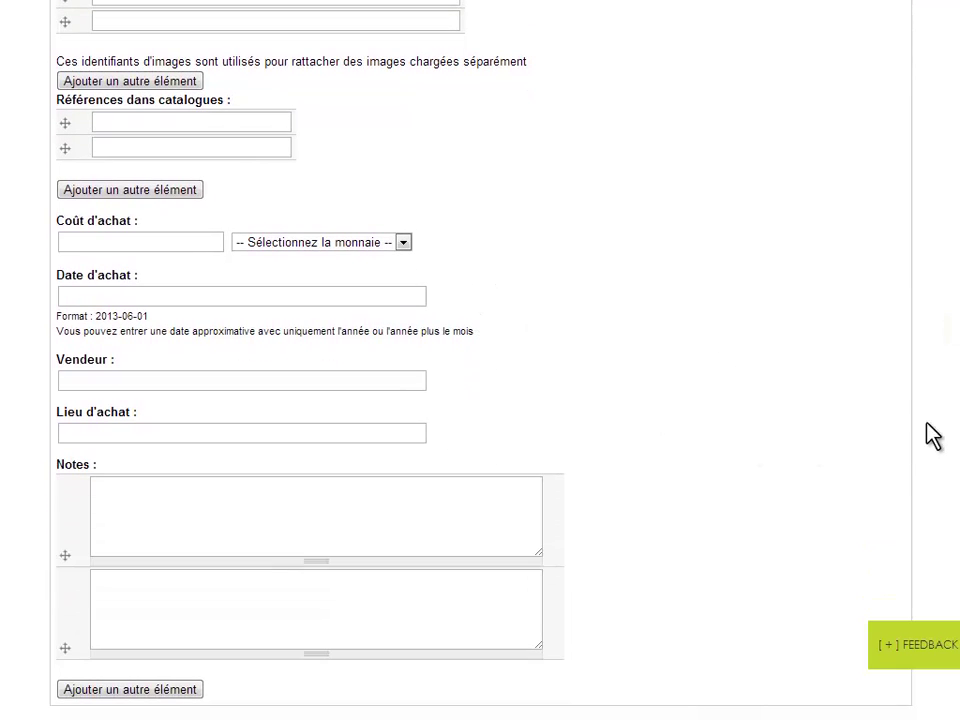
scroll(480, 360, "down", 1)
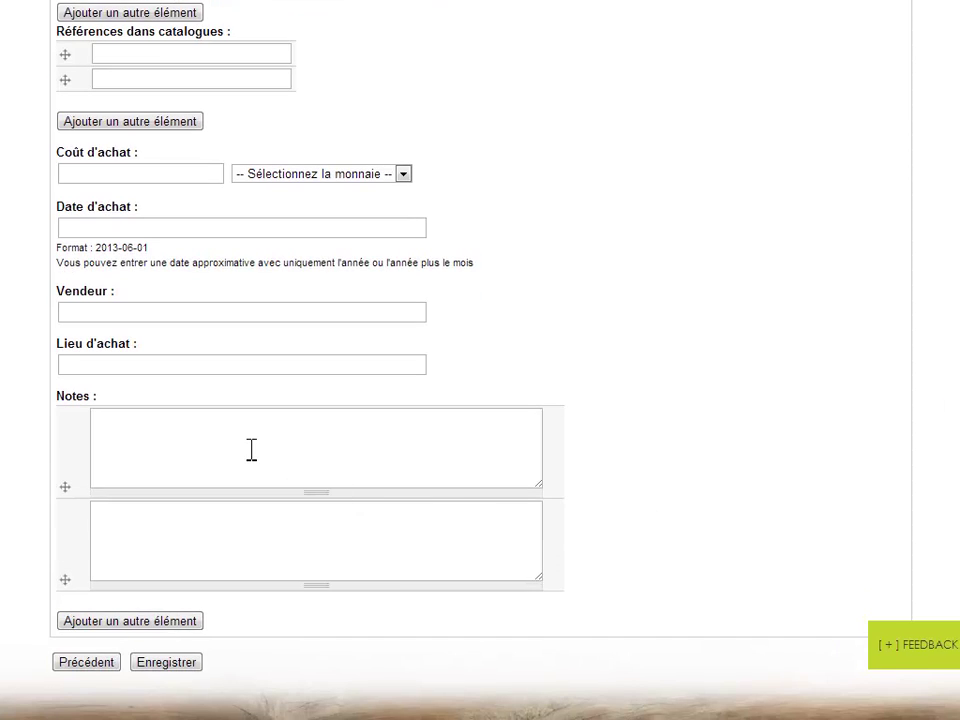
left_click(236, 446)
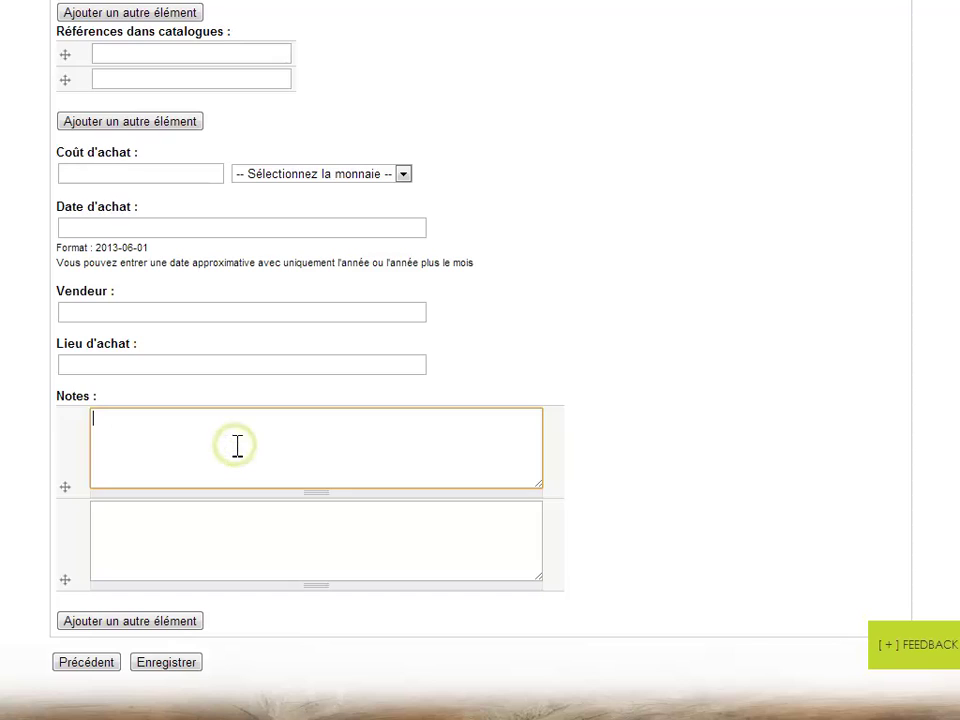
type("Utilisé pour le tutor")
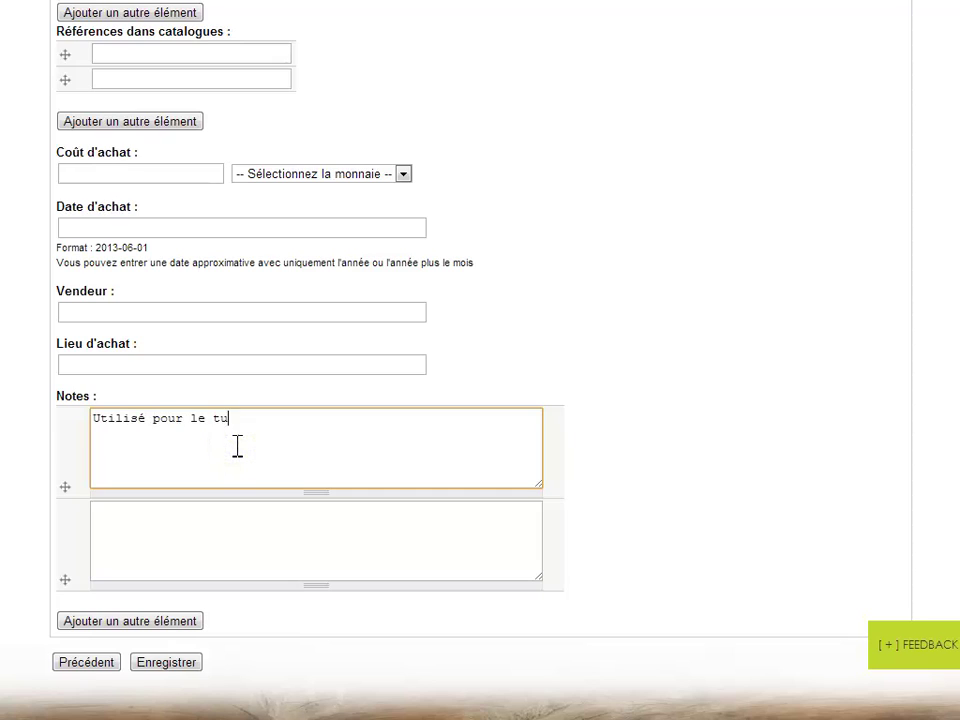
type("iel vidéo")
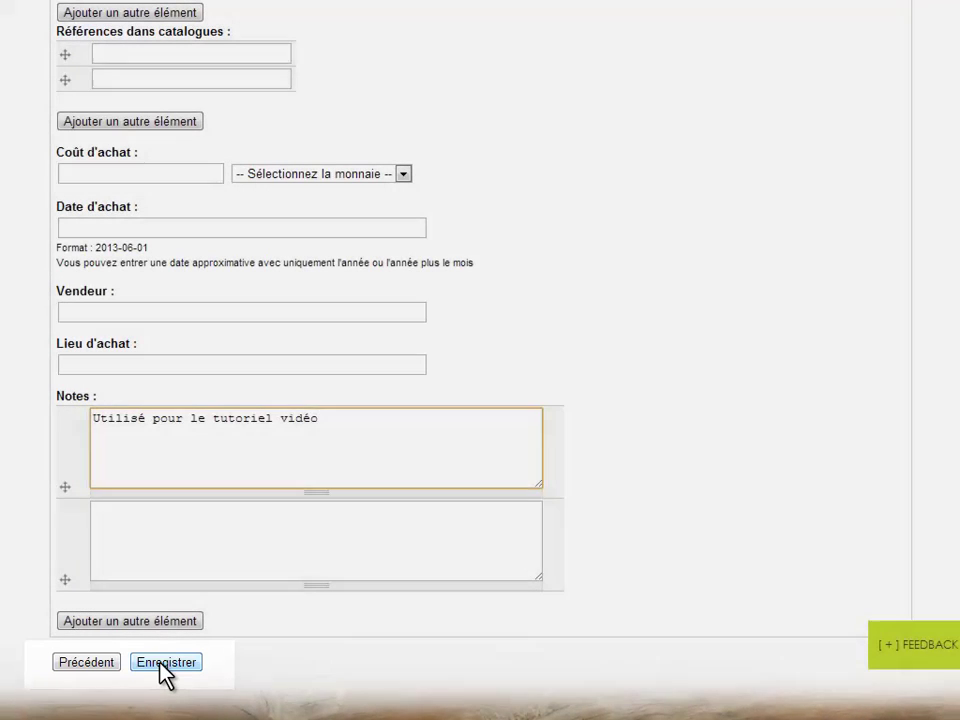
left_click(162, 664)
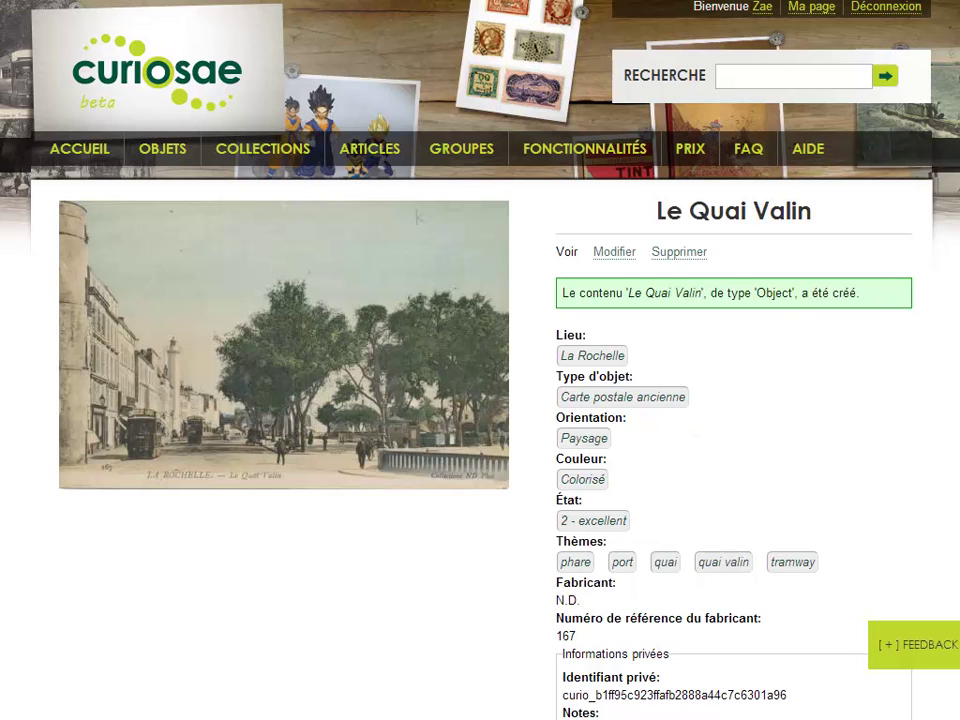
- Review the saved object's page, and reopen "Le Quai Valin" through the Cartes de La Rochelle collection on the personal page
scroll(480, 400, "down", 3)
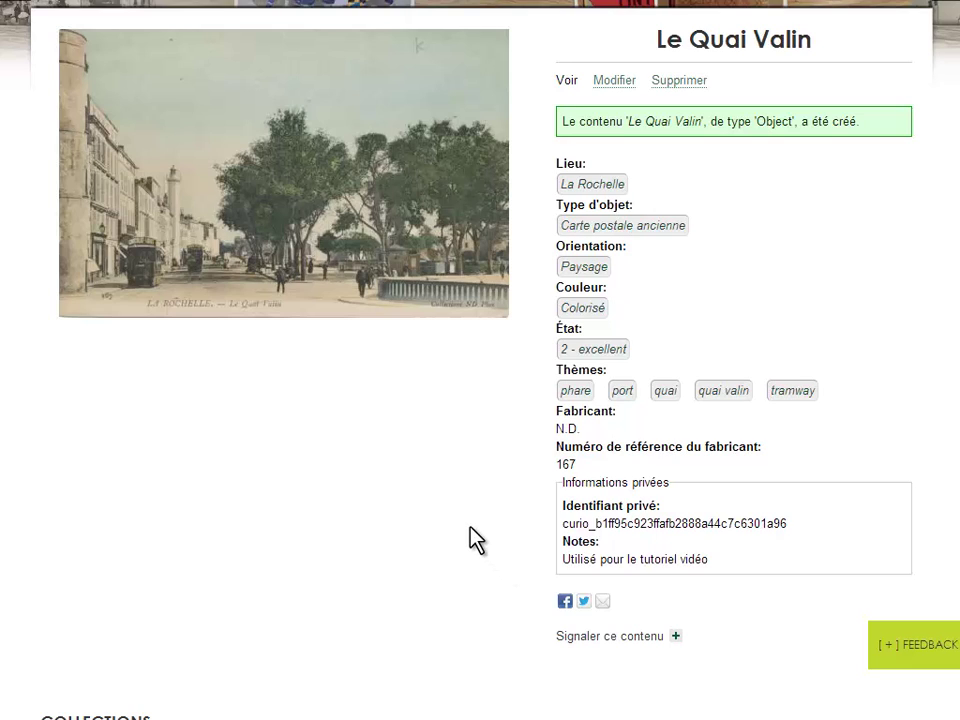
scroll(470, 535, "up", 3)
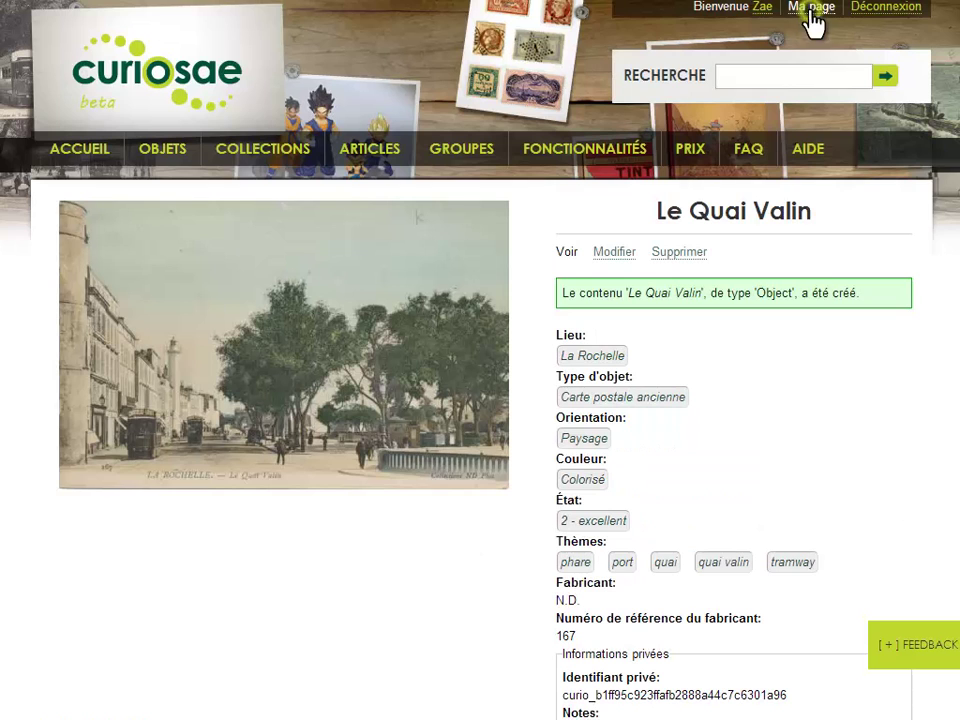
left_click(808, 12)
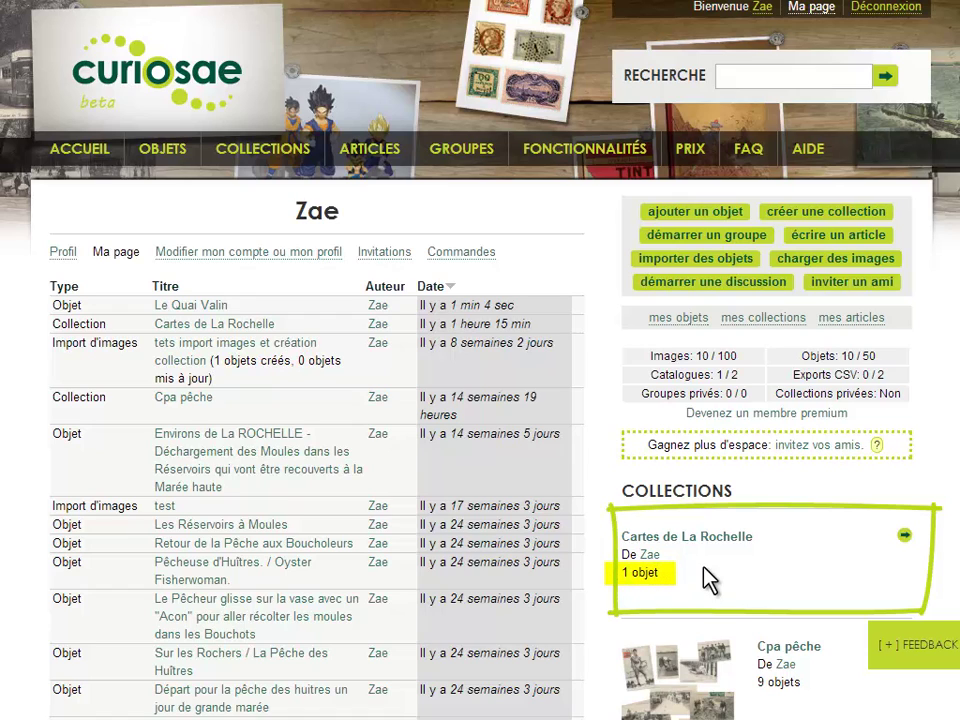
left_click(703, 537)
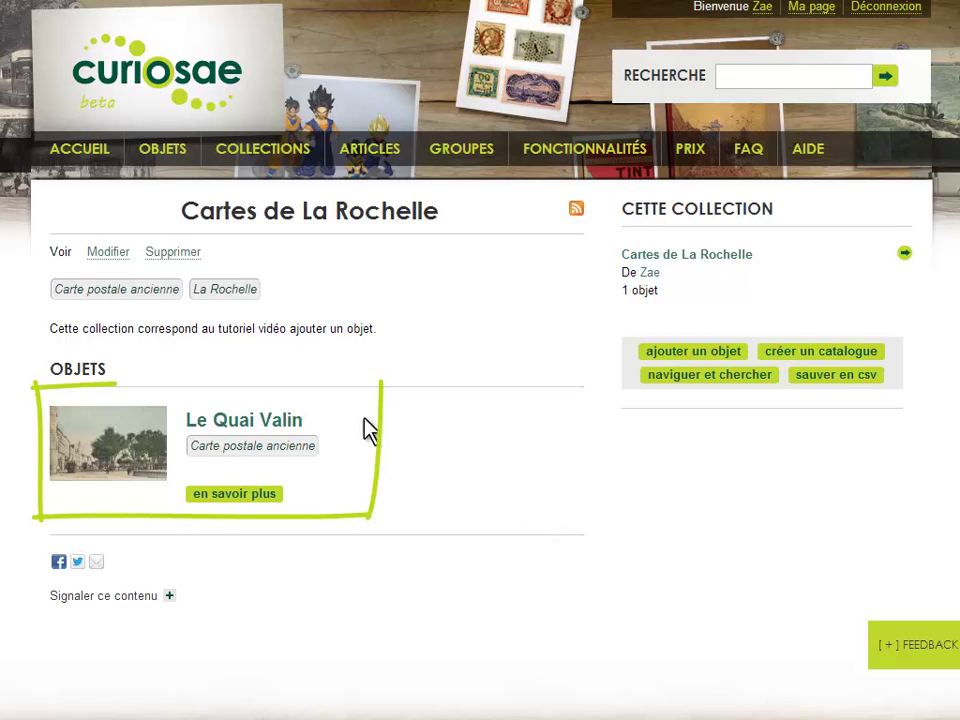
left_click(256, 421)
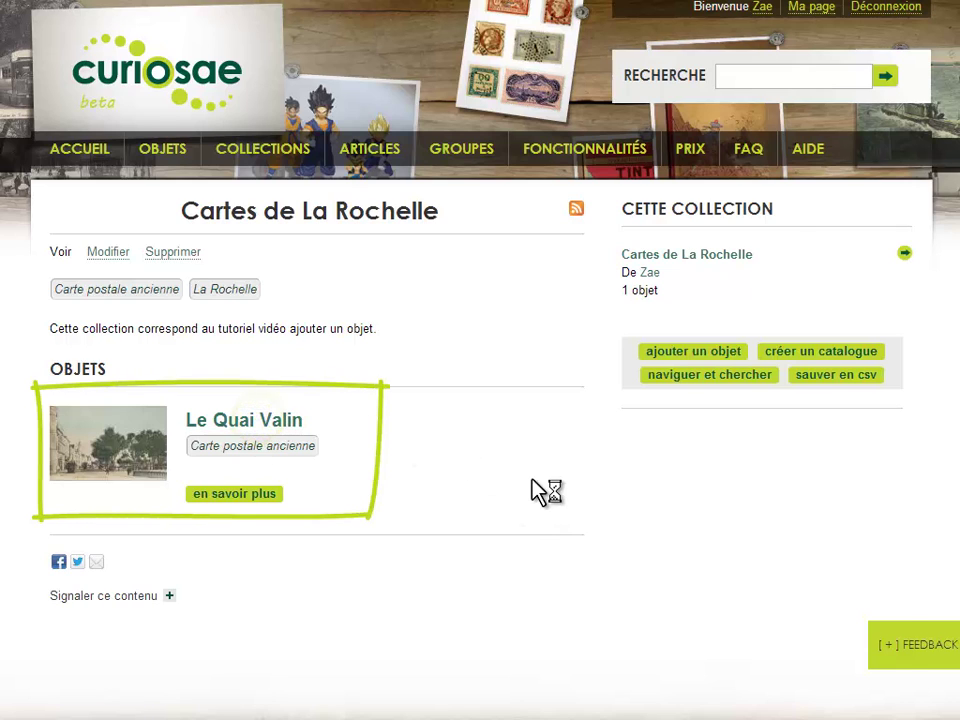